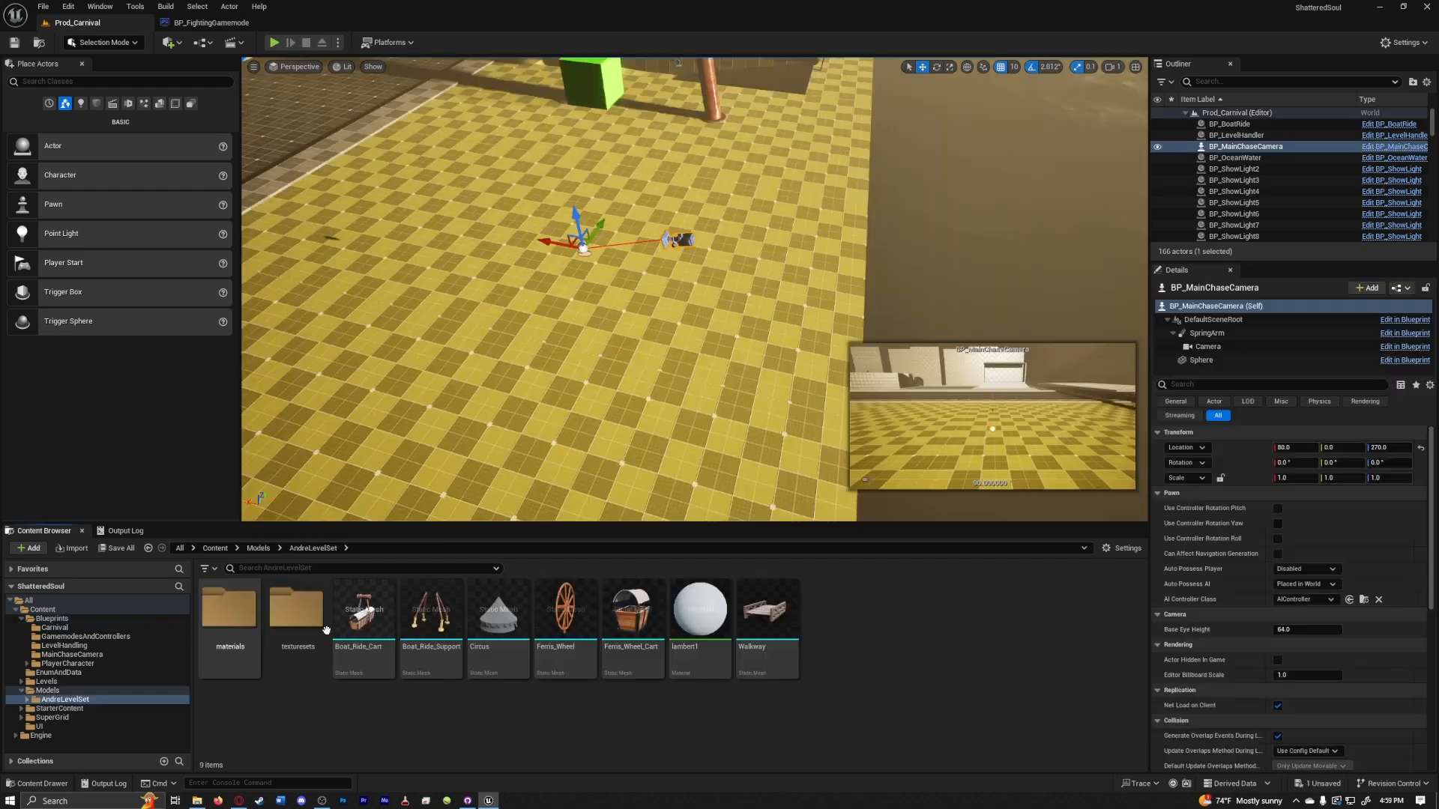
- Place the Ferris_Wheel mesh in the level beside the spin ride, near X -520, Y -1000, Z 50
mouse_move(570, 615)
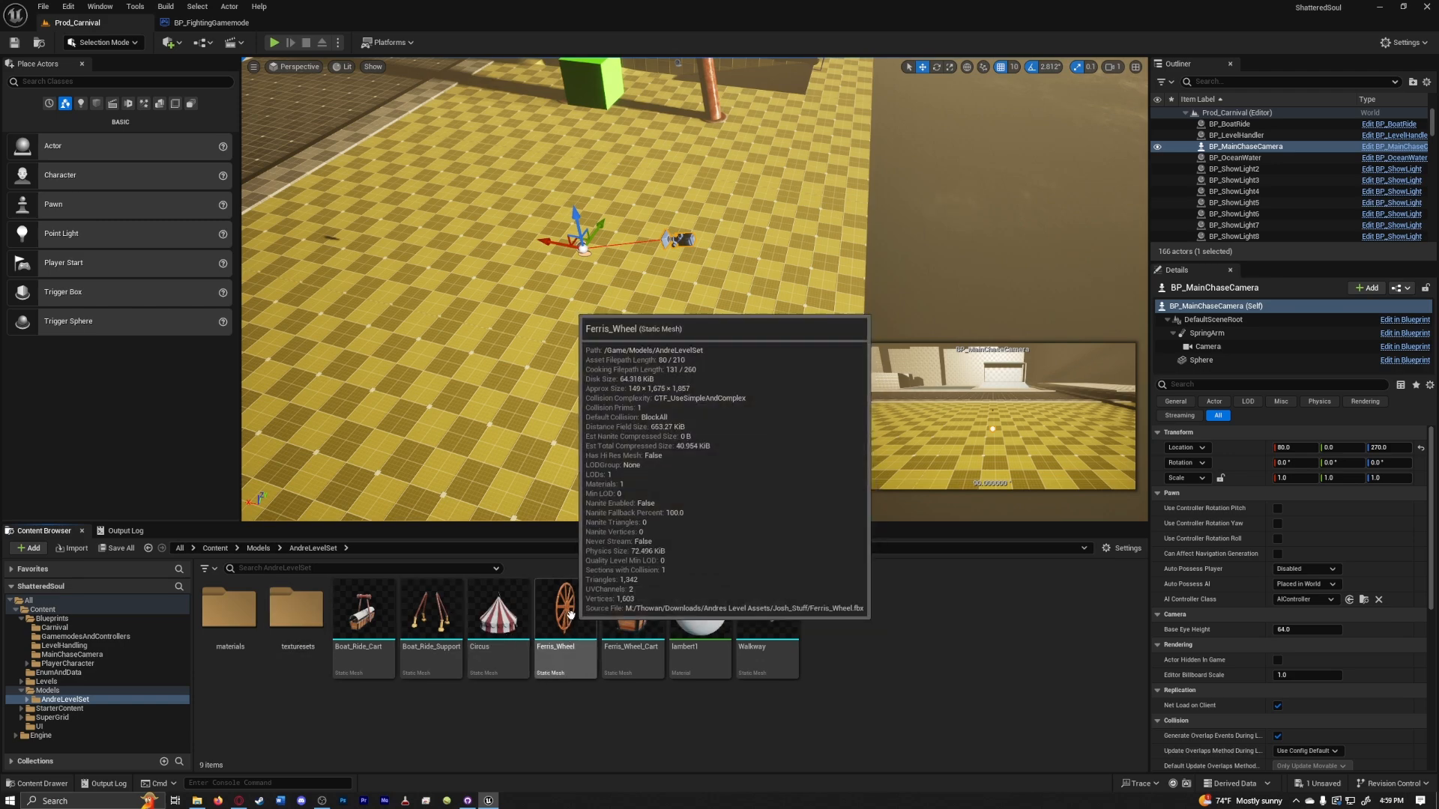
left_click_drag(570, 614, 757, 347)
right_click_drag(757, 347, 922, 254)
key("s")
left_click_drag(544, 397, 738, 426)
right_click_drag(738, 427, 847, 416)
key("a")
key("d")
key("s")
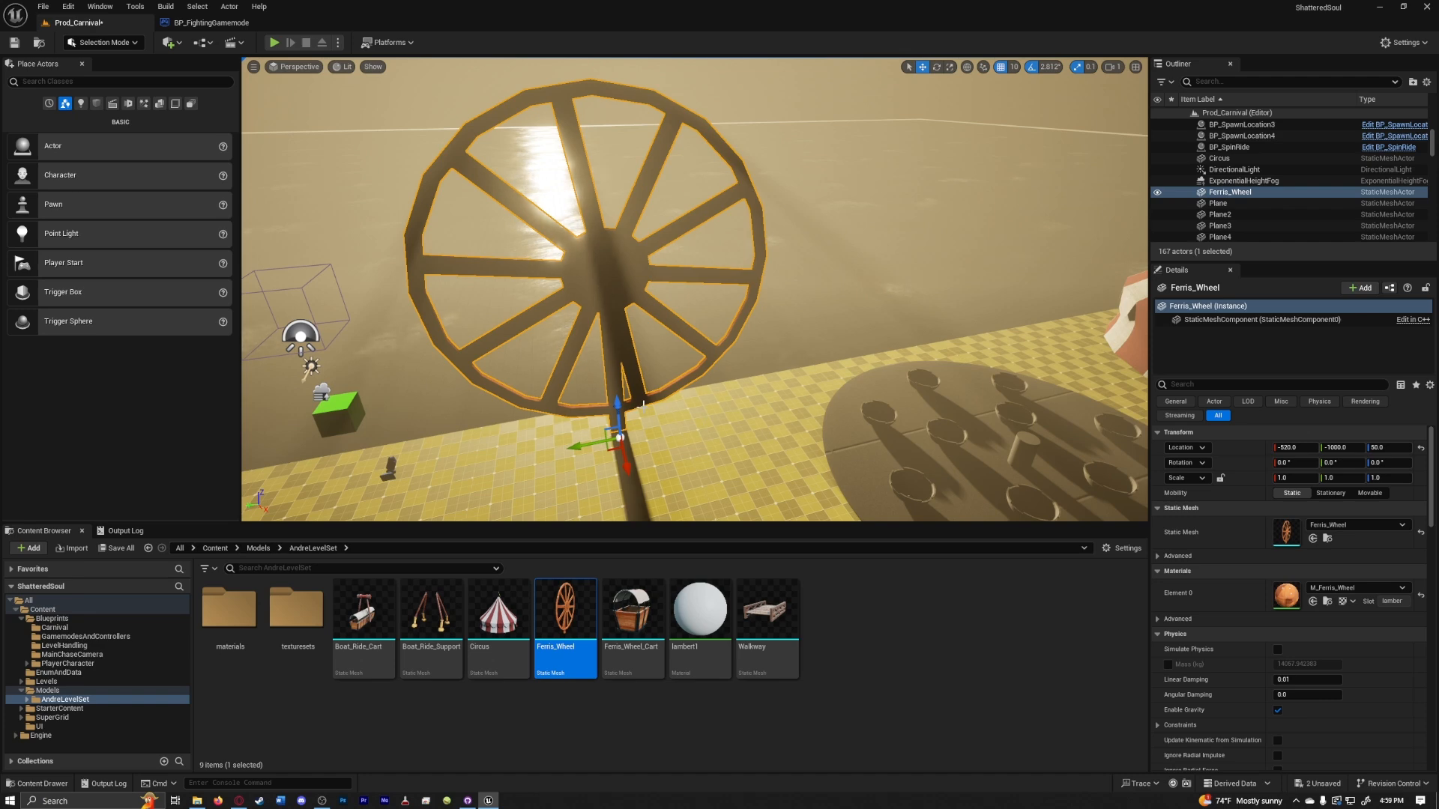
left_click_drag(589, 398, 619, 385)
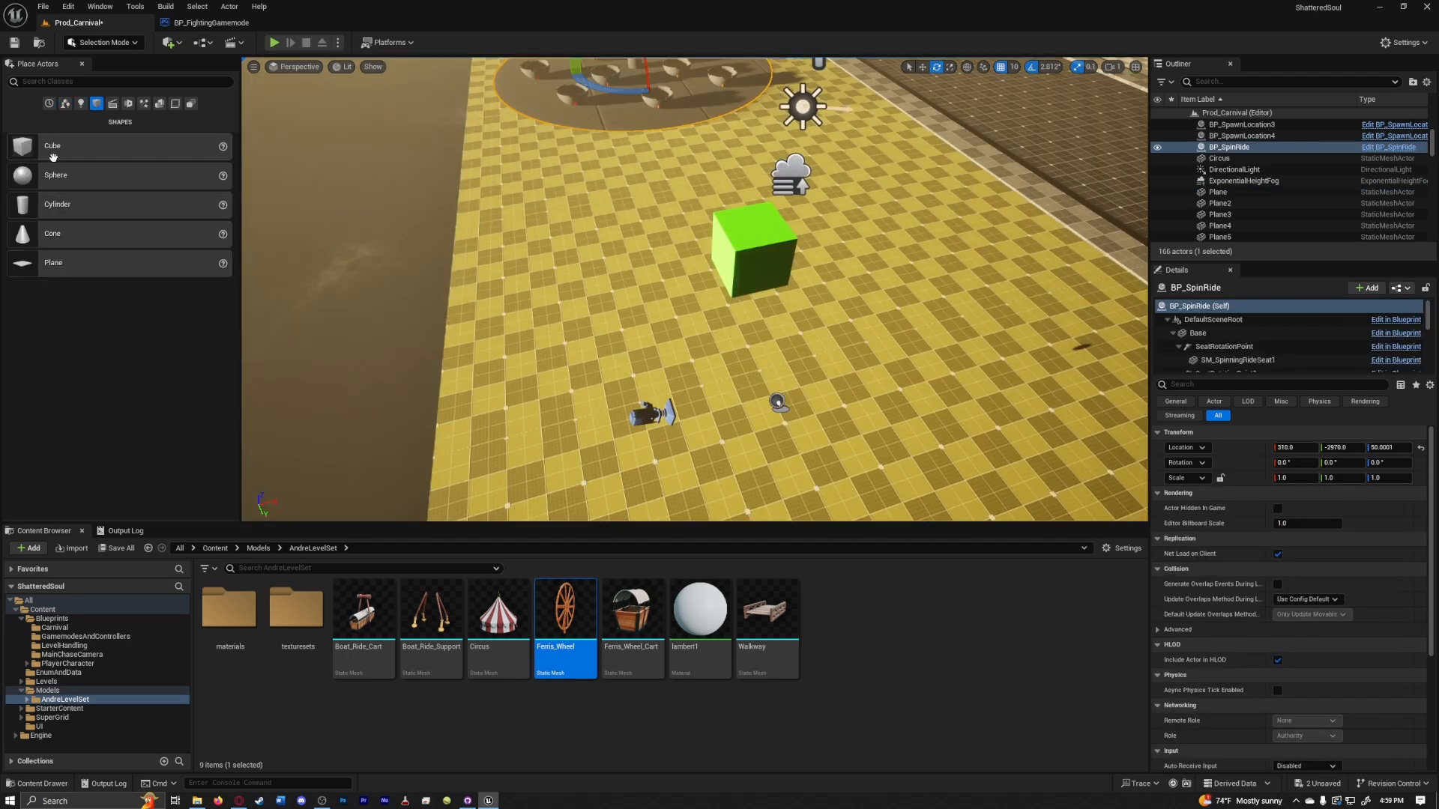
- Add a box geometry brush to the carnival floor and set its size to X 100, Y 100, Z 4000
left_click_drag(52, 157, 501, 360)
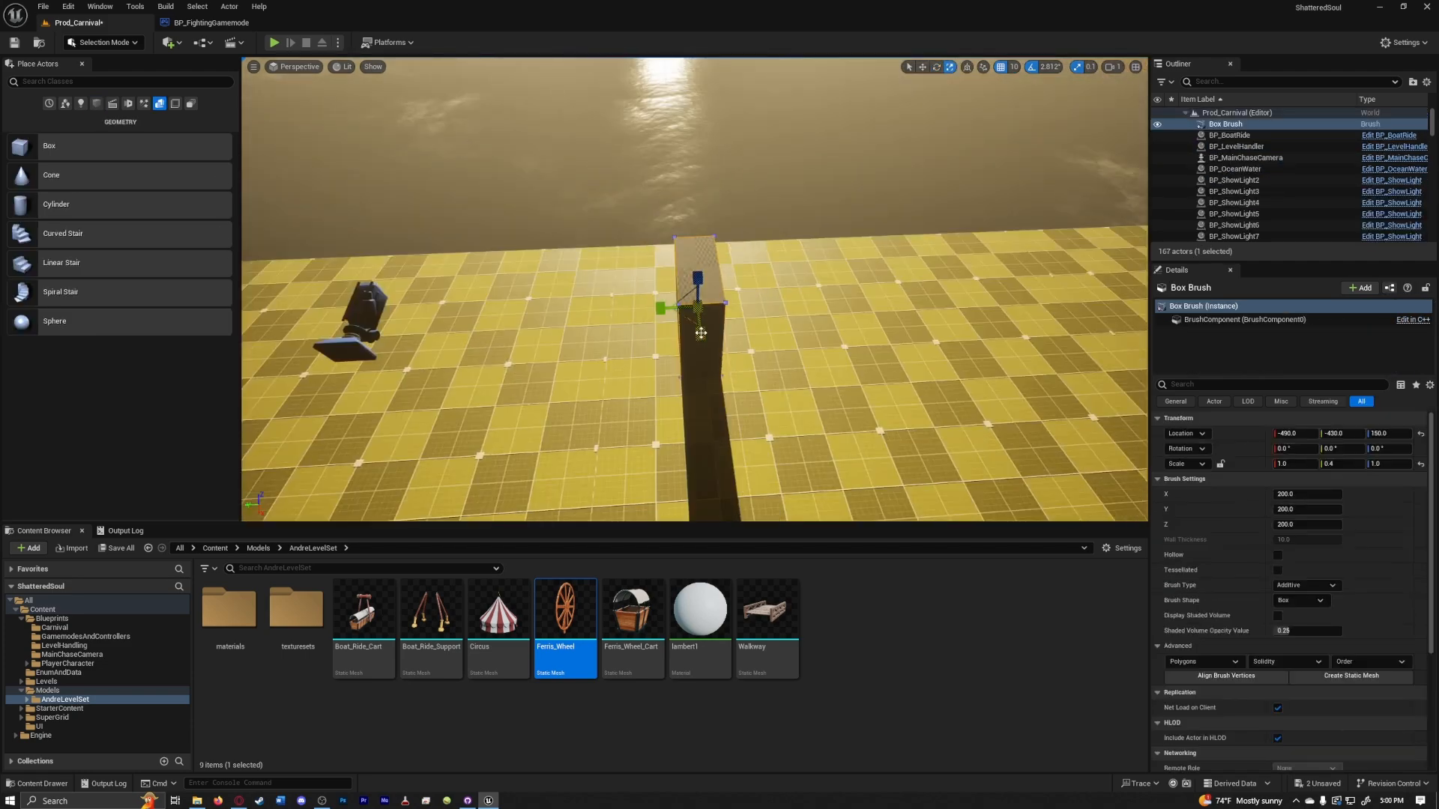
left_click(1307, 525)
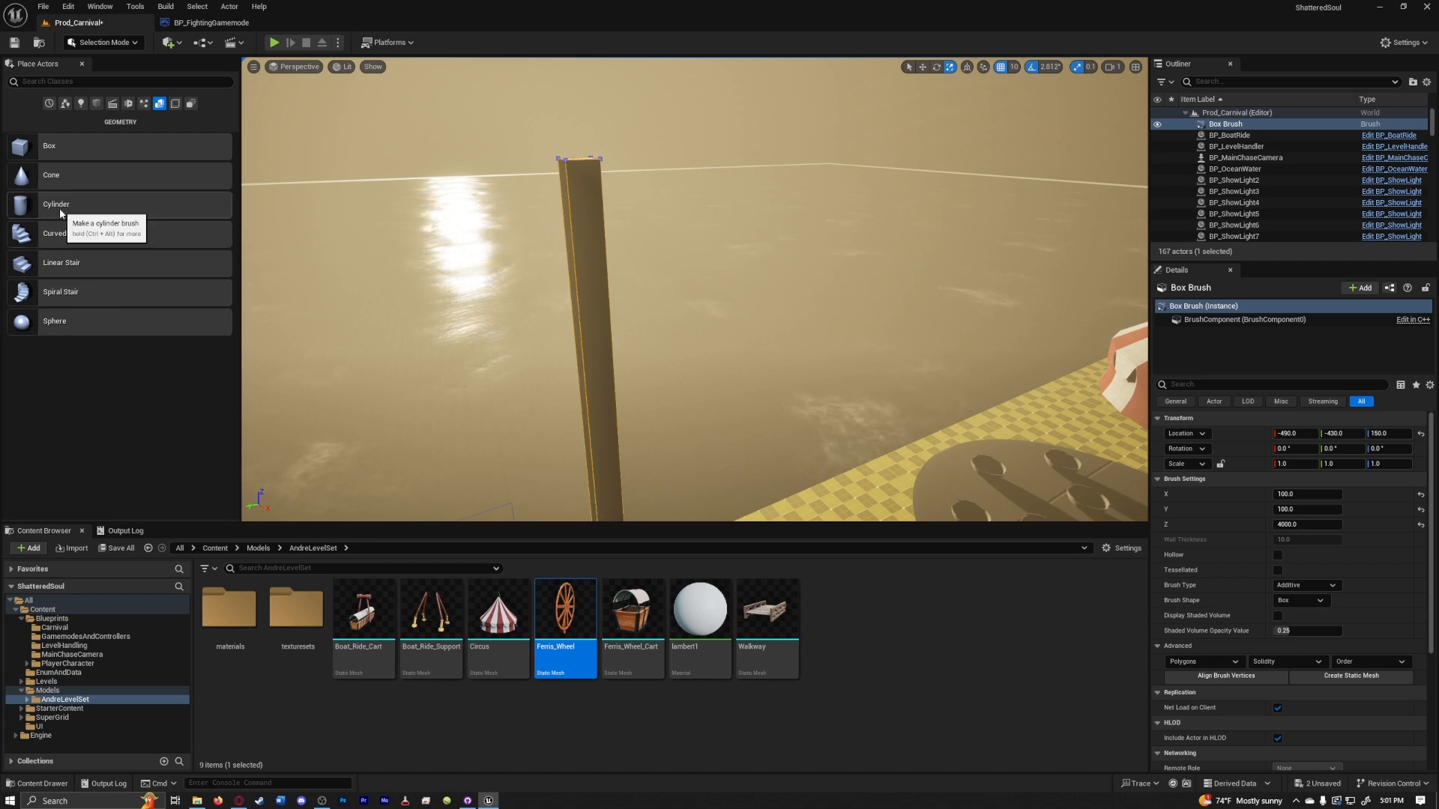
- Place a cylinder brush near the top of the tall post, rotated -90° about Y, and move it against the post at about X -260
left_click_drag(60, 213, 588, 194)
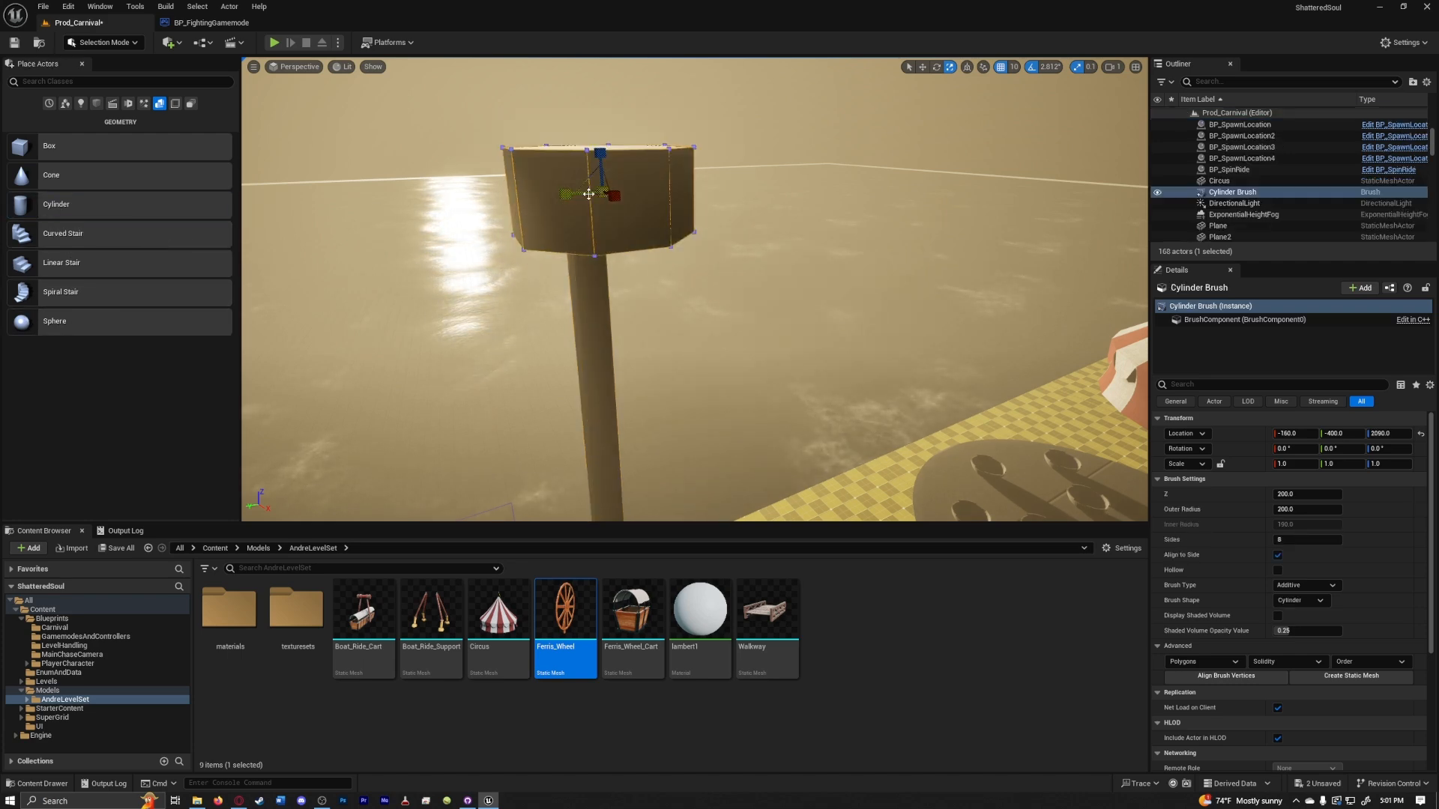
right_click_drag(588, 194, 800, 379)
left_click(817, 327)
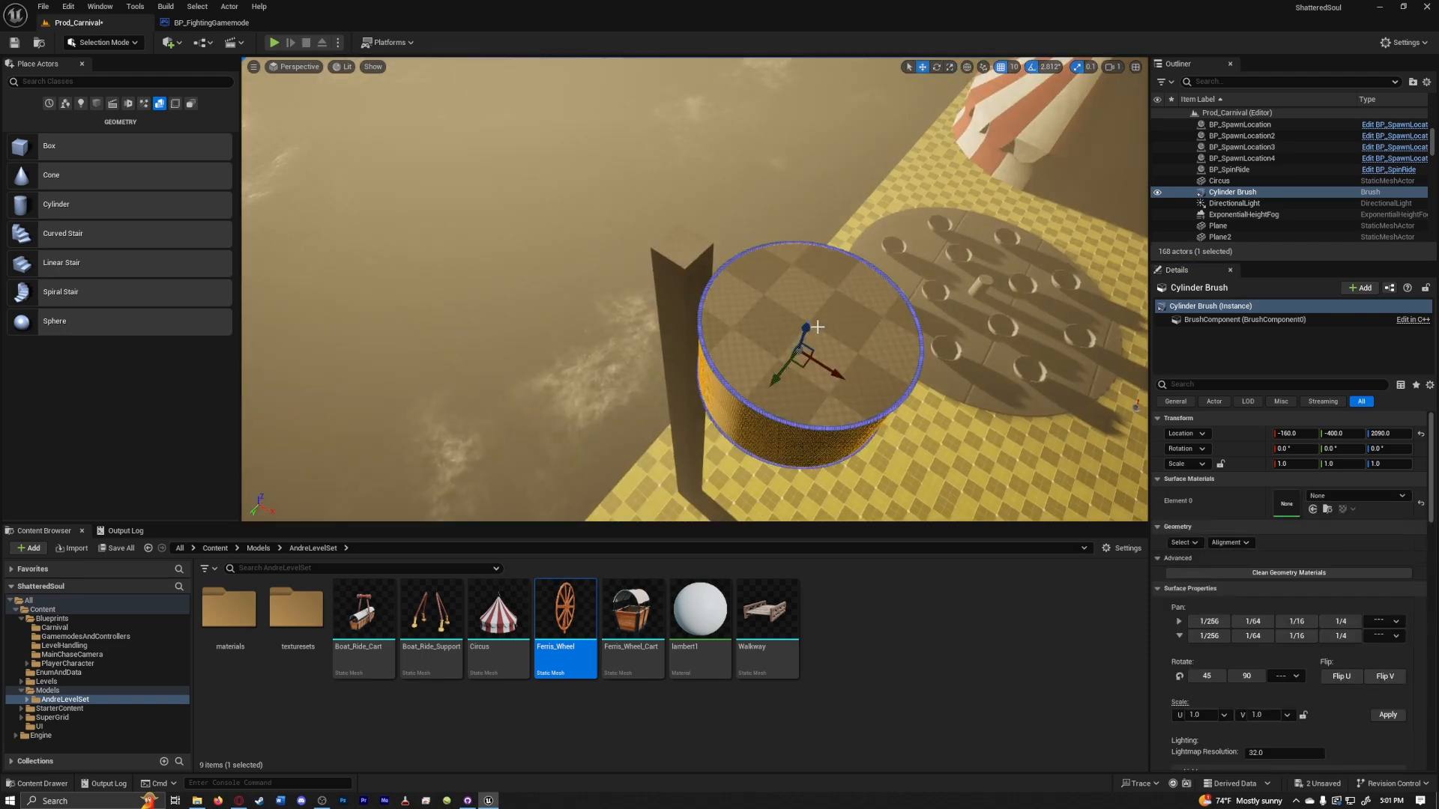
mouse_move(869, 397)
left_mouse_down()
mouse_move(816, 403)
mouse_move(834, 335)
left_mouse_up()
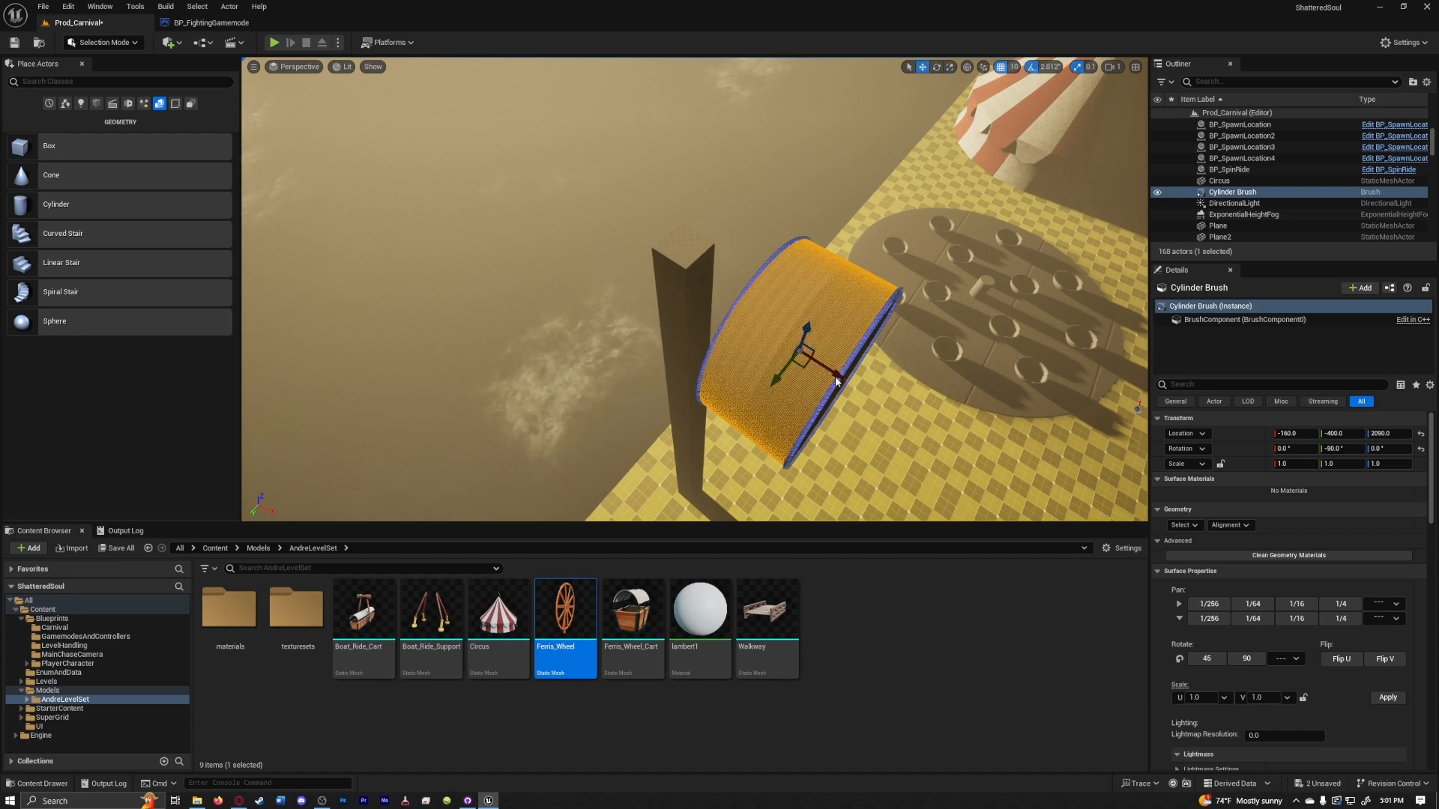
mouse_move(835, 374)
left_mouse_down()
mouse_move(771, 331)
mouse_move(784, 343)
left_mouse_up()
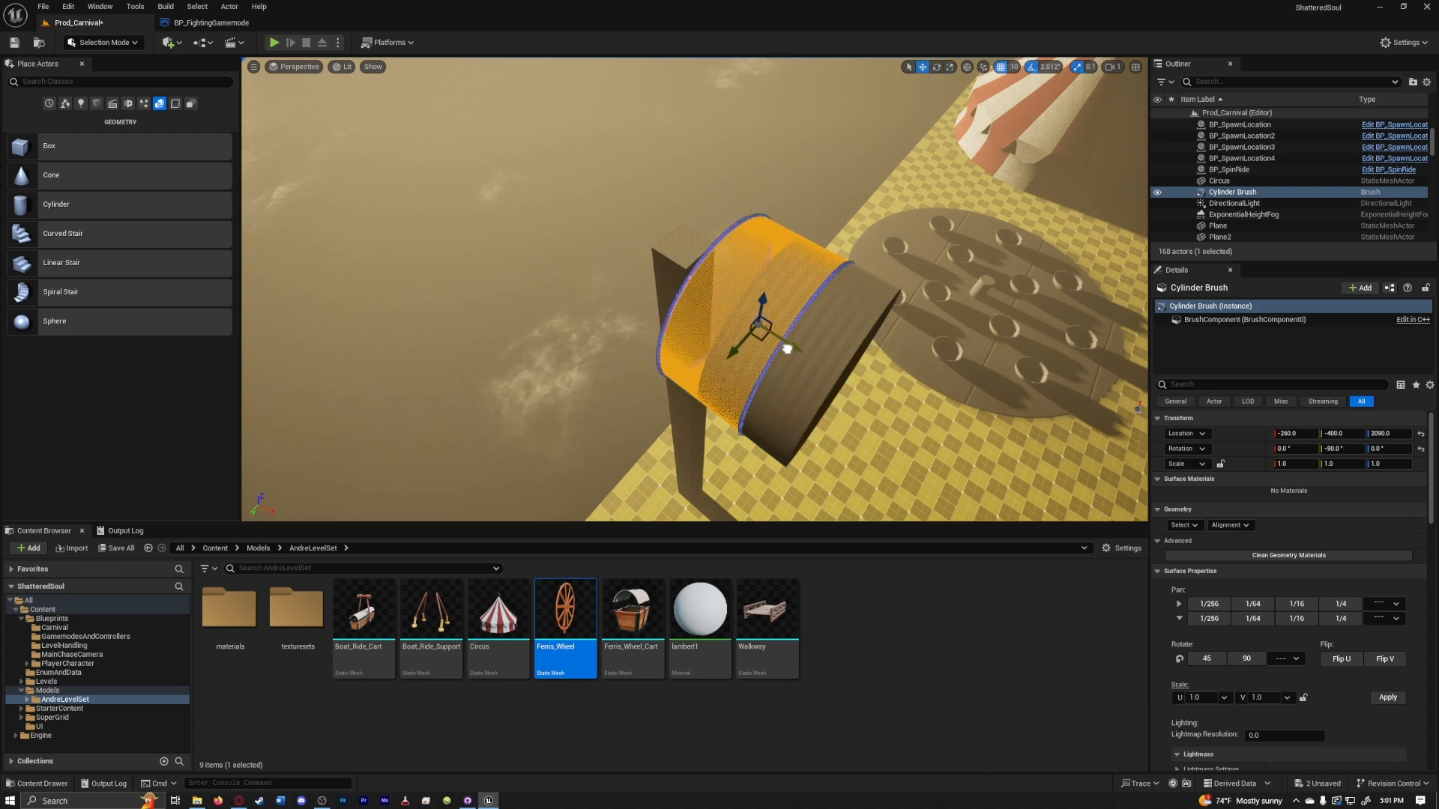
- Set the cylinder brush's Z height and outer radius to 50 each
key("f")
right_click_drag(784, 344, 696, 352)
left_click_drag(825, 280, 921, 363)
key("f")
scroll(1301, 600, "down", 5)
left_click(1301, 600)
type("50")
key("Tab")
type("50")
key("Return")
right_click_drag(688, 142, 695, 363)
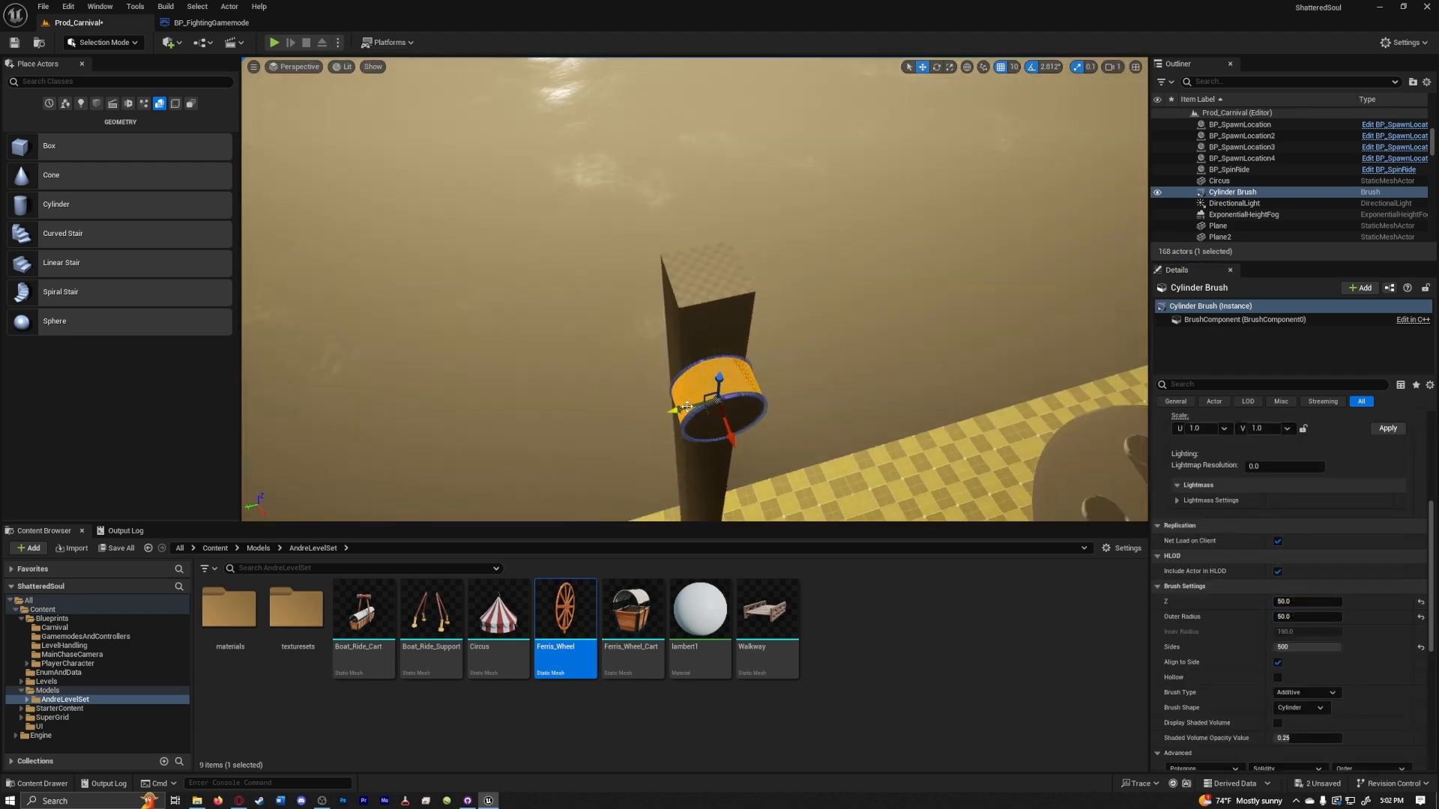
- Raise the cylinder brush toward the top of the post and inspect how it meets the post's edges
left_click_drag(722, 374, 726, 295)
right_click_drag(726, 295, 825, 255)
key("w")
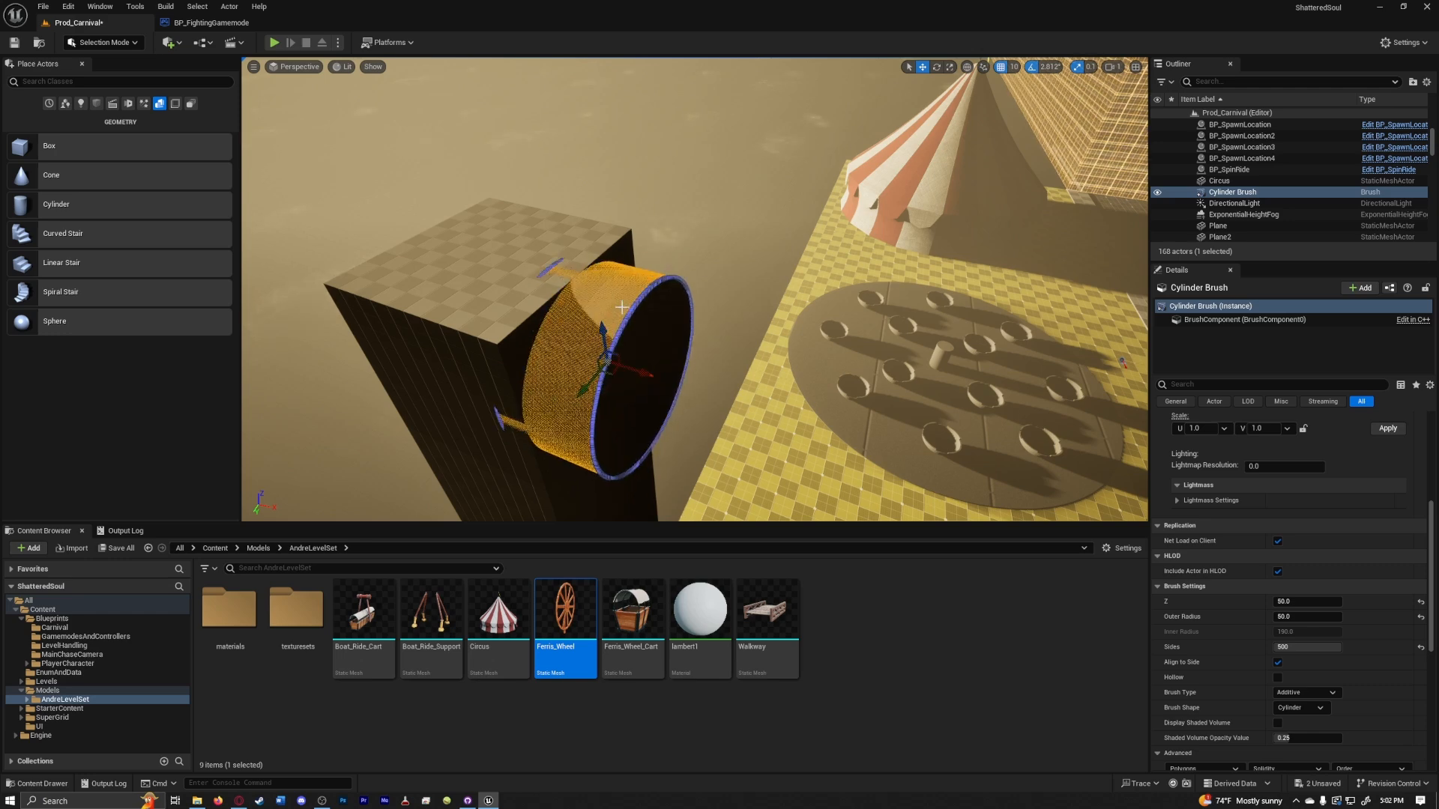
scroll(727, 295, "down", 2)
mouse_move(726, 296)
right_mouse_down()
mouse_move(809, 315)
mouse_move(510, 244)
right_mouse_up()
key("d")
key("d")
right_click_drag(665, 289, 528, 307)
key("w")
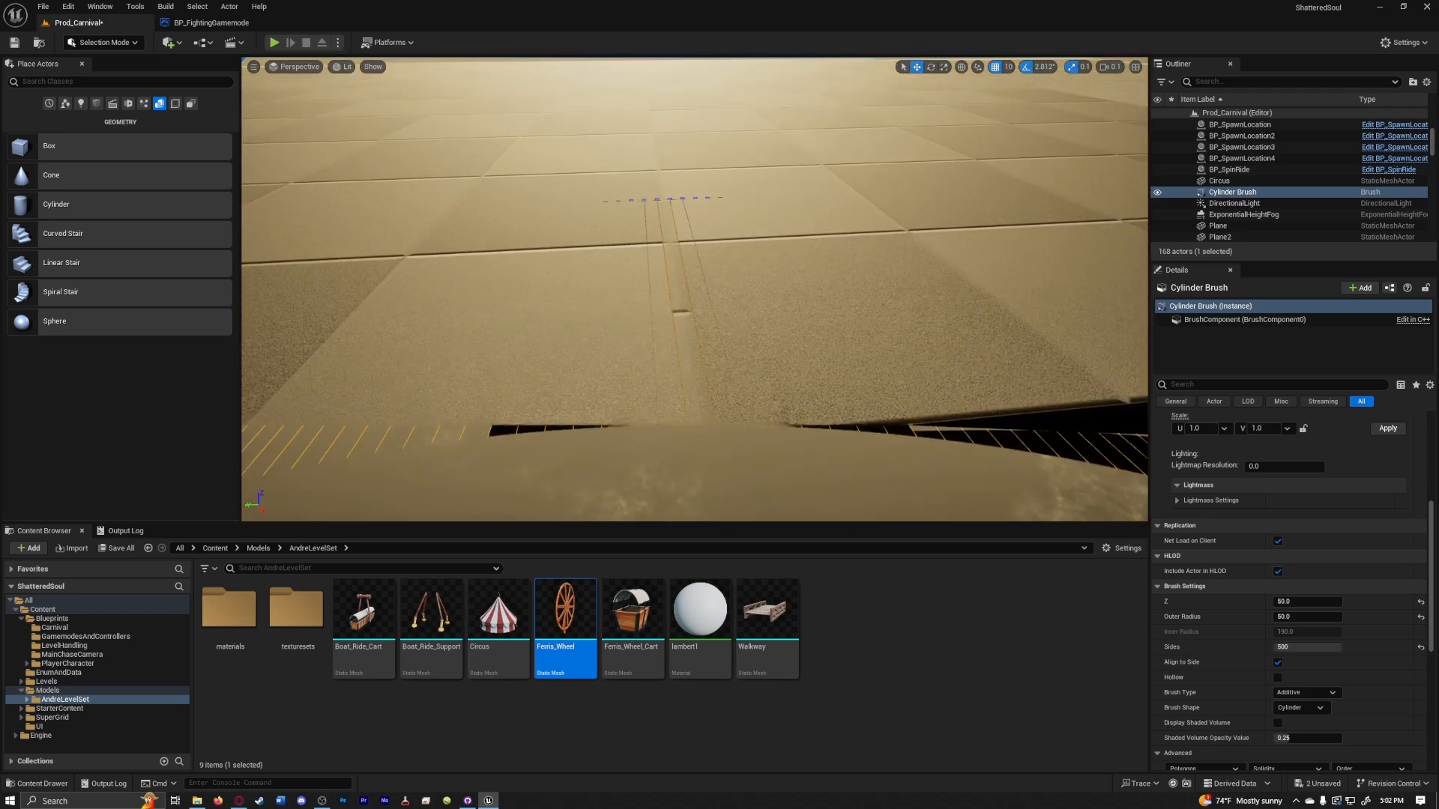
- Set the first cylinder's Z height and outer radius to 49 and edit the outer radius of the second cylinder brush
left_click(682, 308)
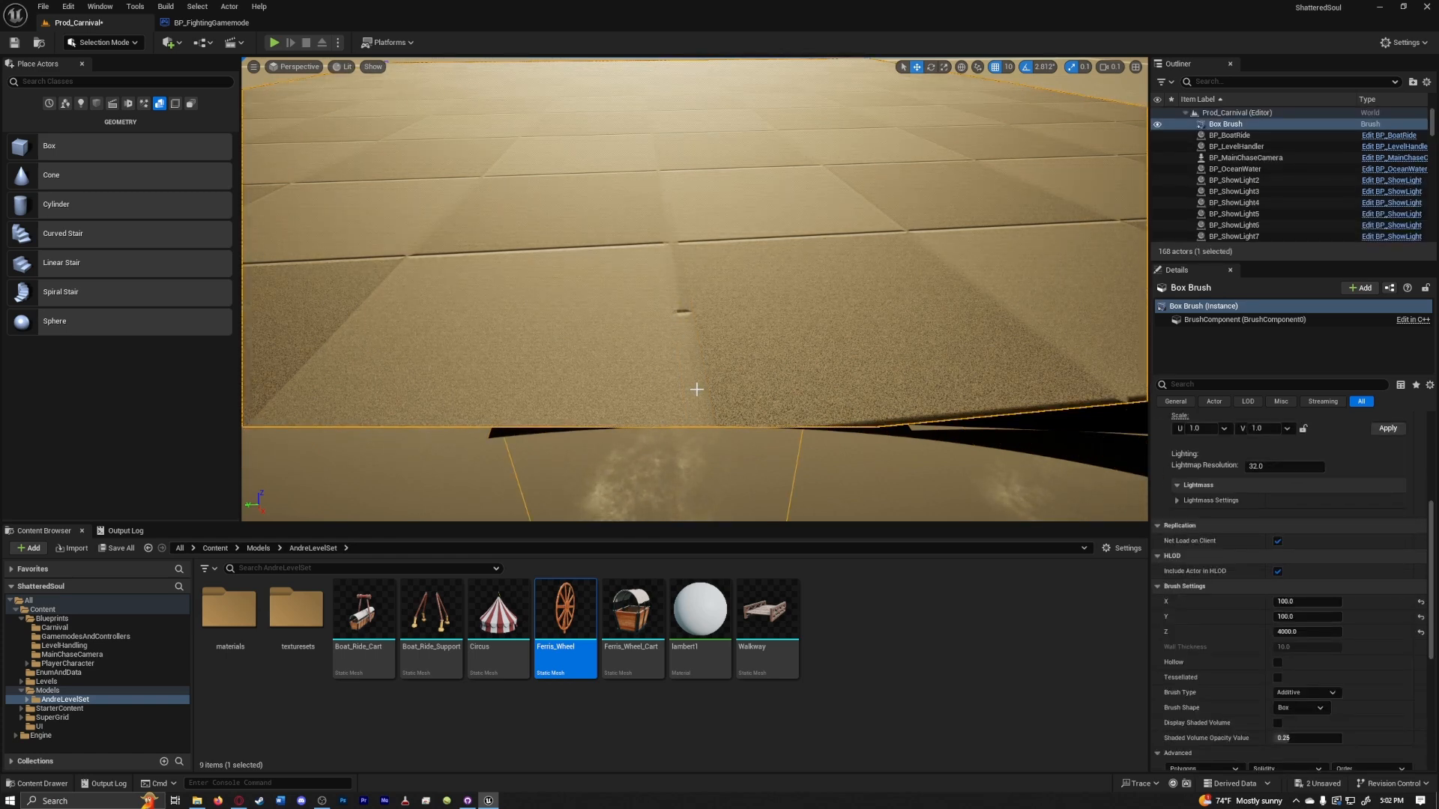
right_click_drag(689, 322, 688, 318)
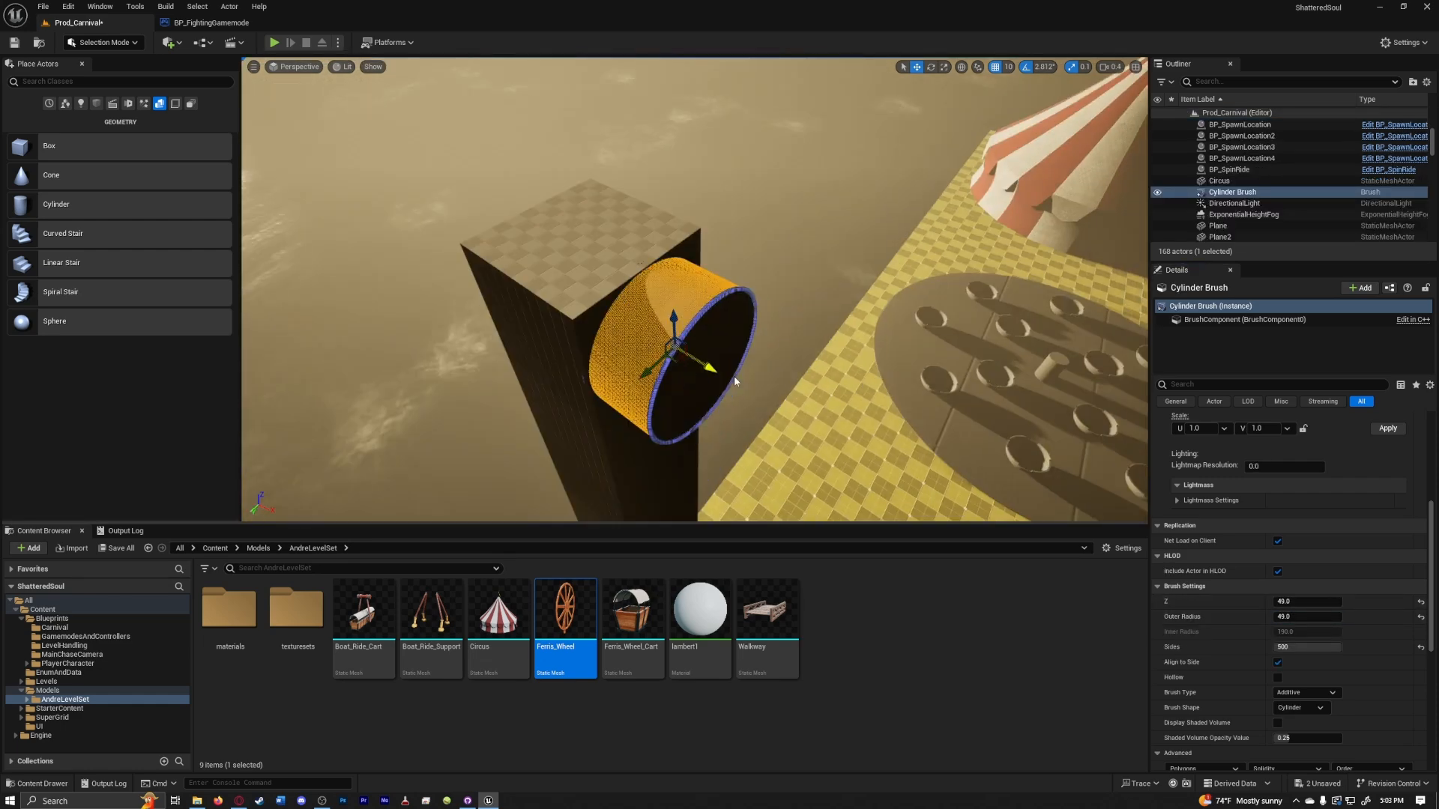
right_click_drag(734, 375, 734, 375)
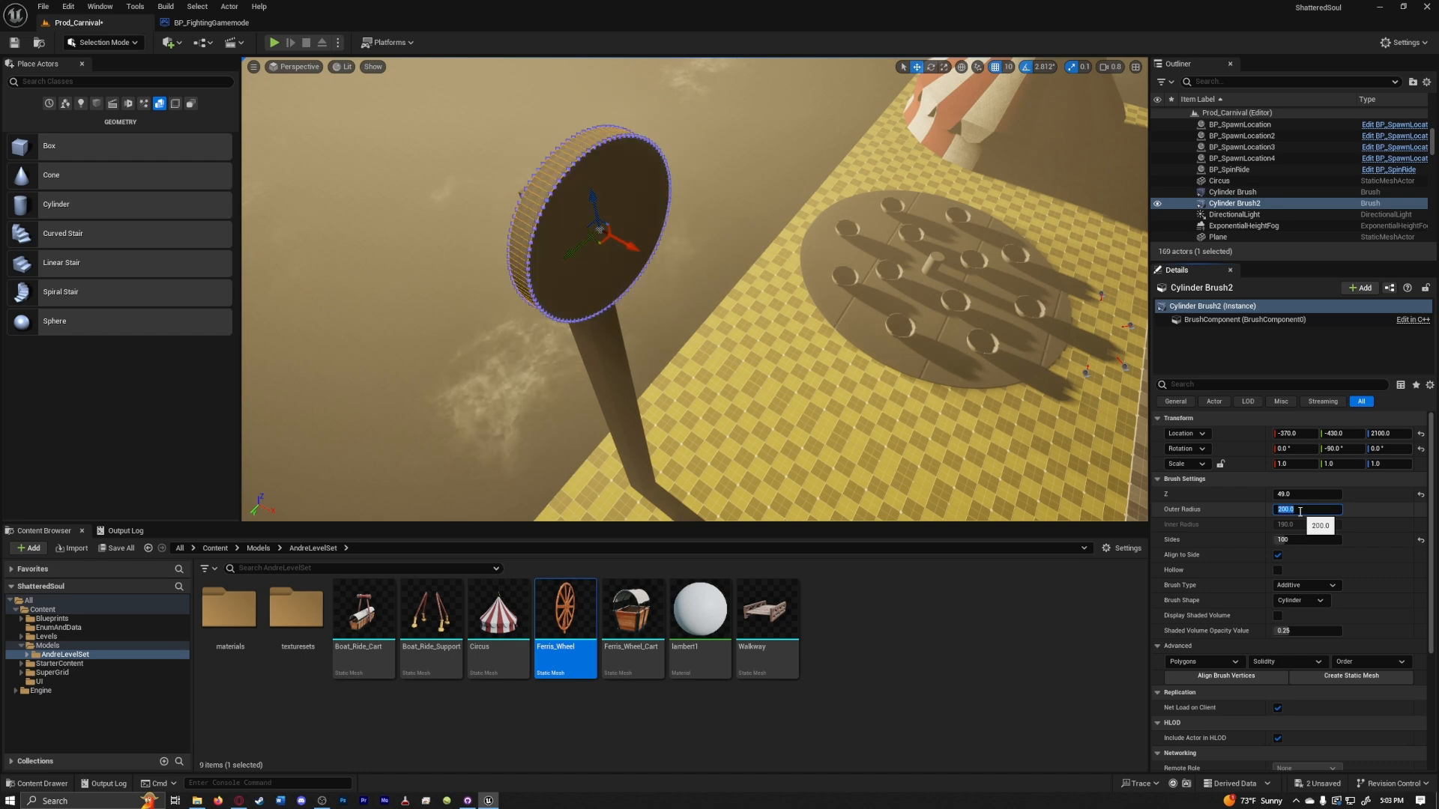
key("Return")
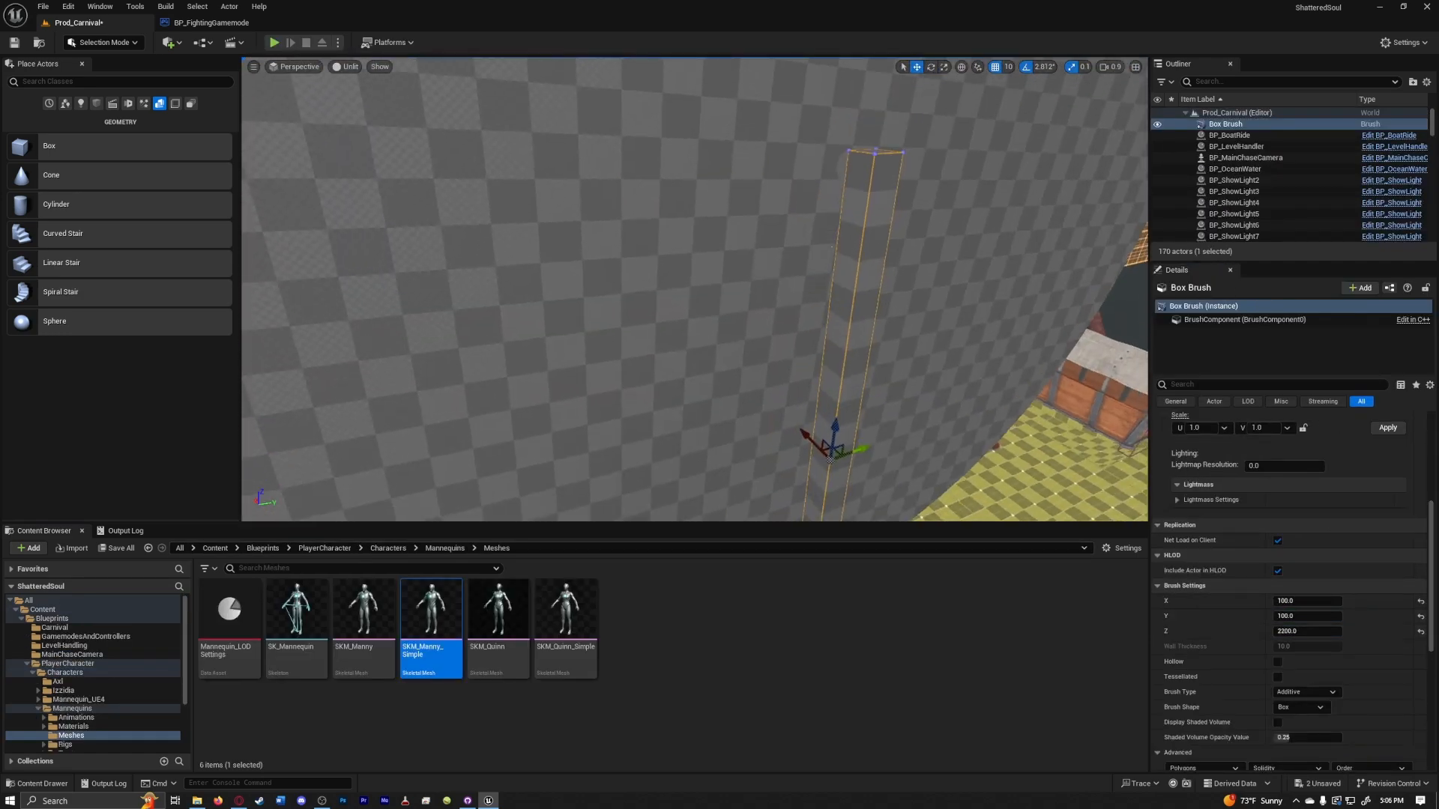
- Move the SKM_Manny_Simple mannequin in front of the wheel to X 540 and block out a cart there from box brushes
right_click_drag(822, 361, 822, 361)
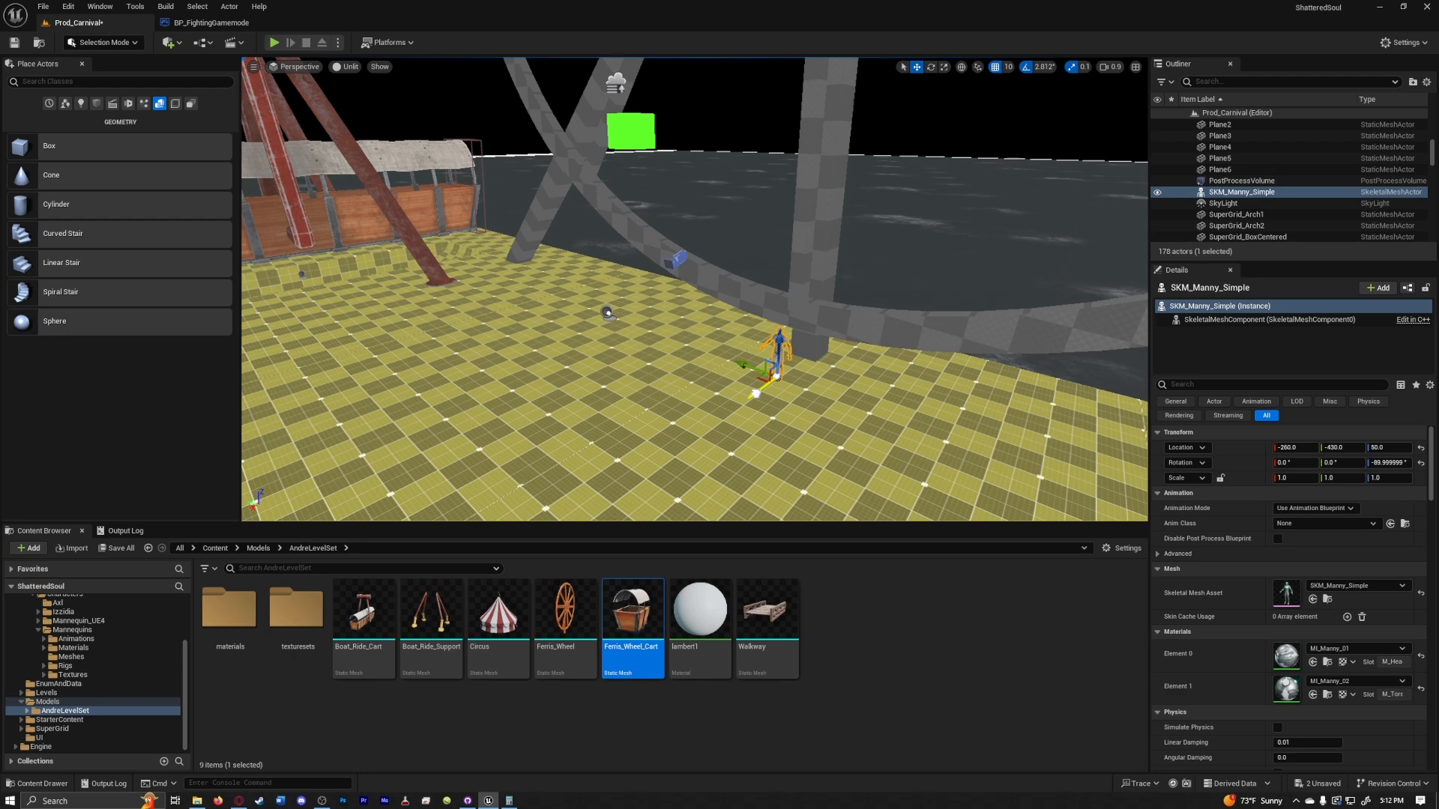
right_click_drag(587, 403, 731, 367)
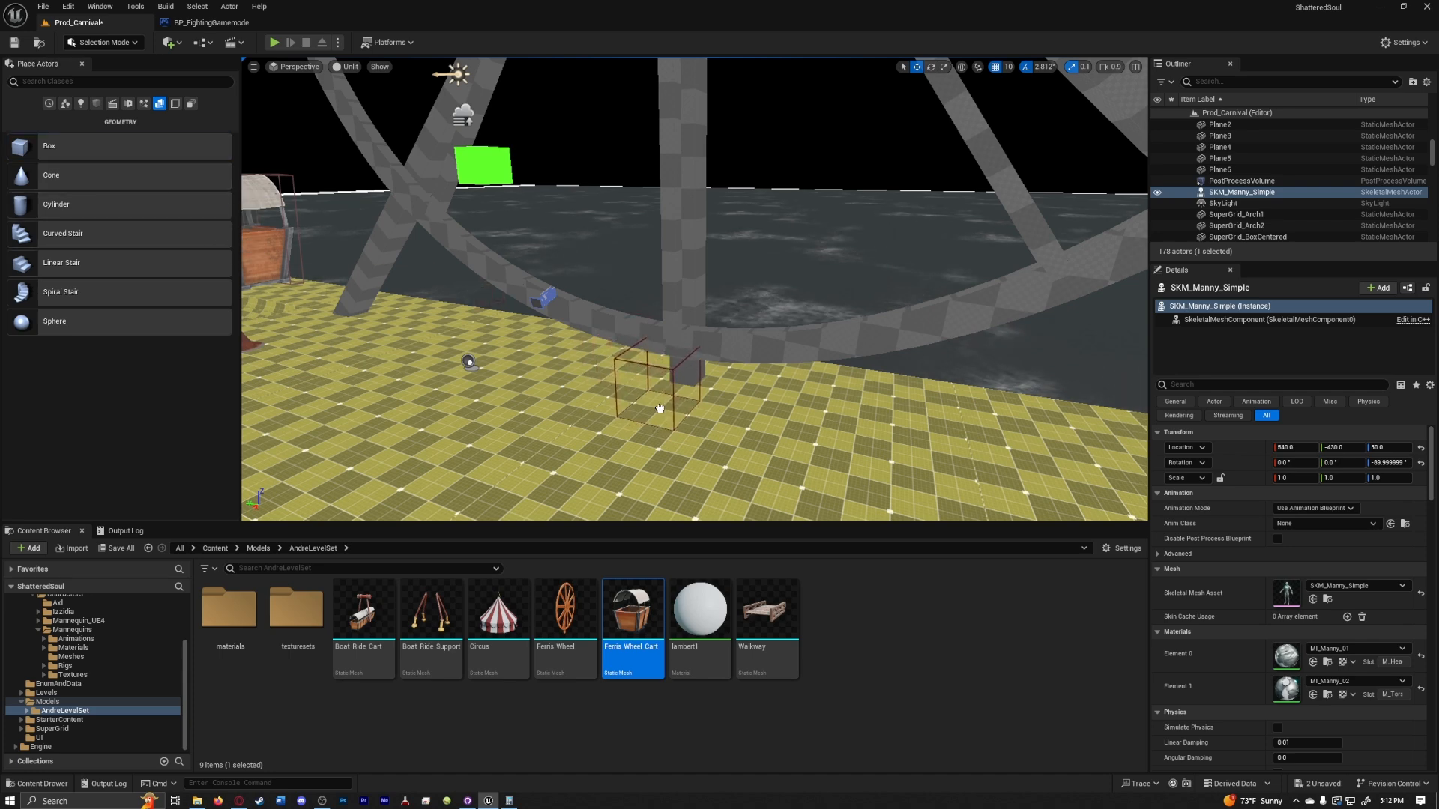
left_click_drag(660, 410, 660, 410)
mouse_move(662, 362)
right_mouse_down()
mouse_move(705, 390)
mouse_move(663, 397)
right_mouse_up()
key("w")
key("e")
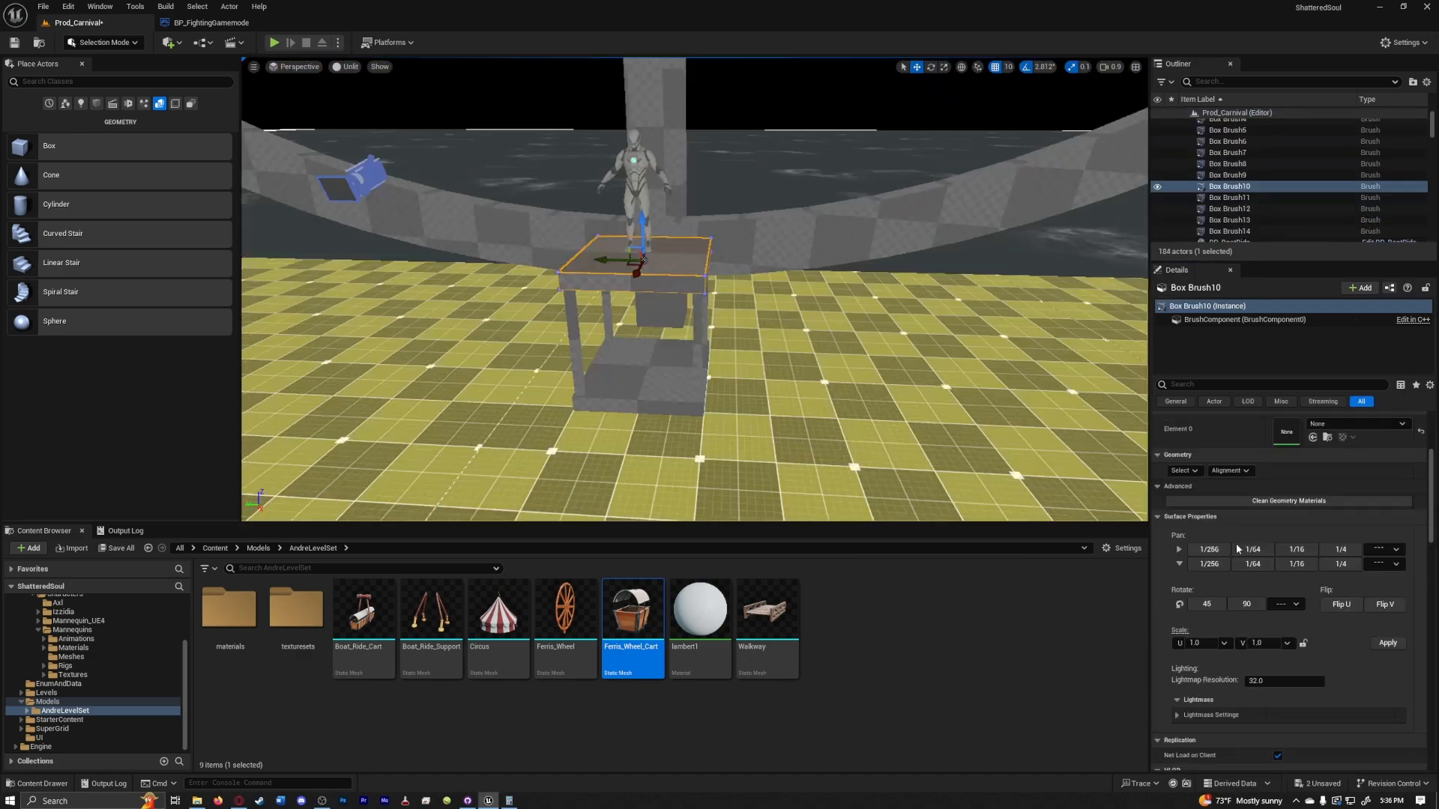
mouse_move(675, 299)
right_mouse_down()
mouse_move(719, 322)
mouse_move(704, 308)
right_mouse_up()
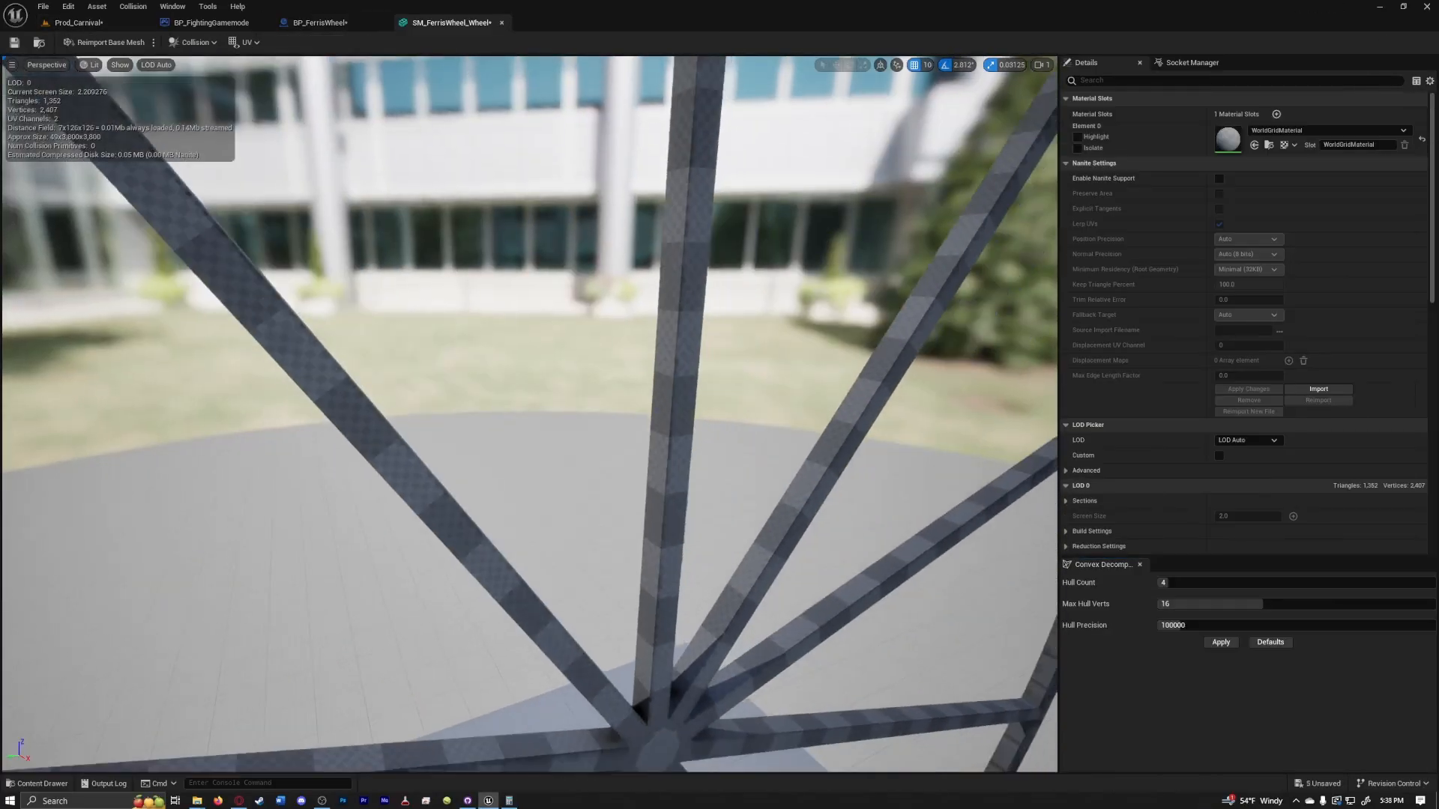
- Add a box simplified collision to the SM_FerrisWheel_Wheel mesh
key("s")
right_click_drag(582, 356, 582, 356)
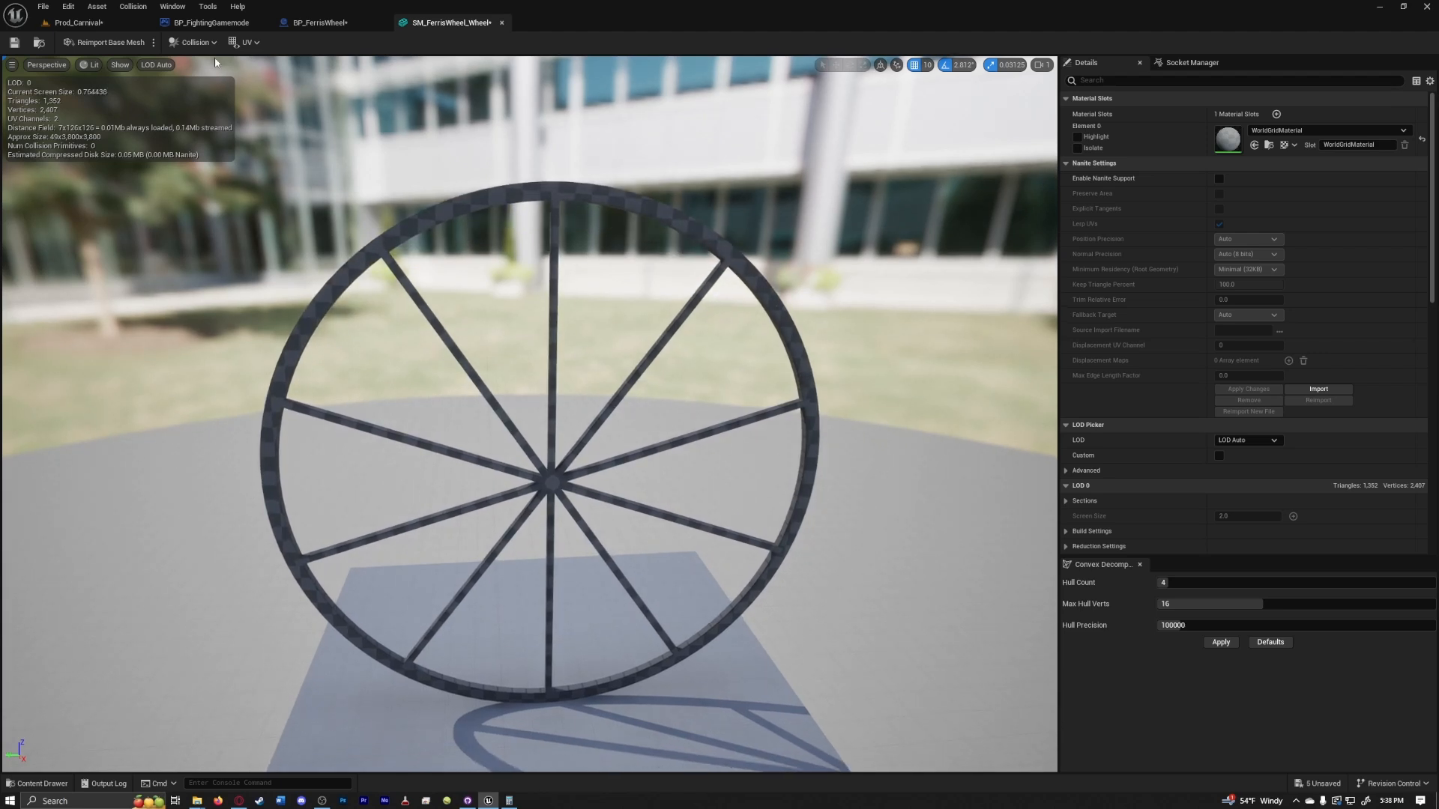
left_click(191, 42)
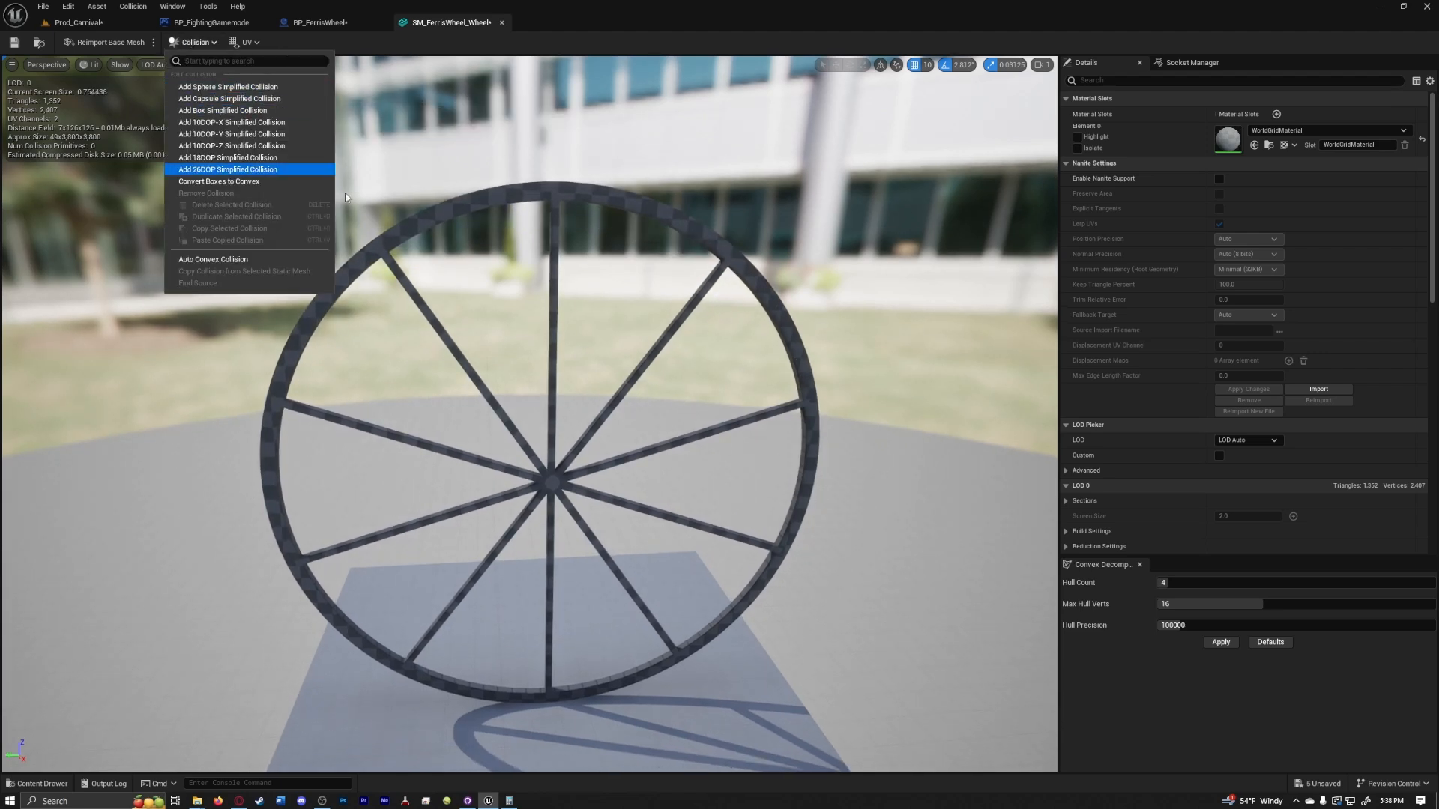
left_click(231, 114)
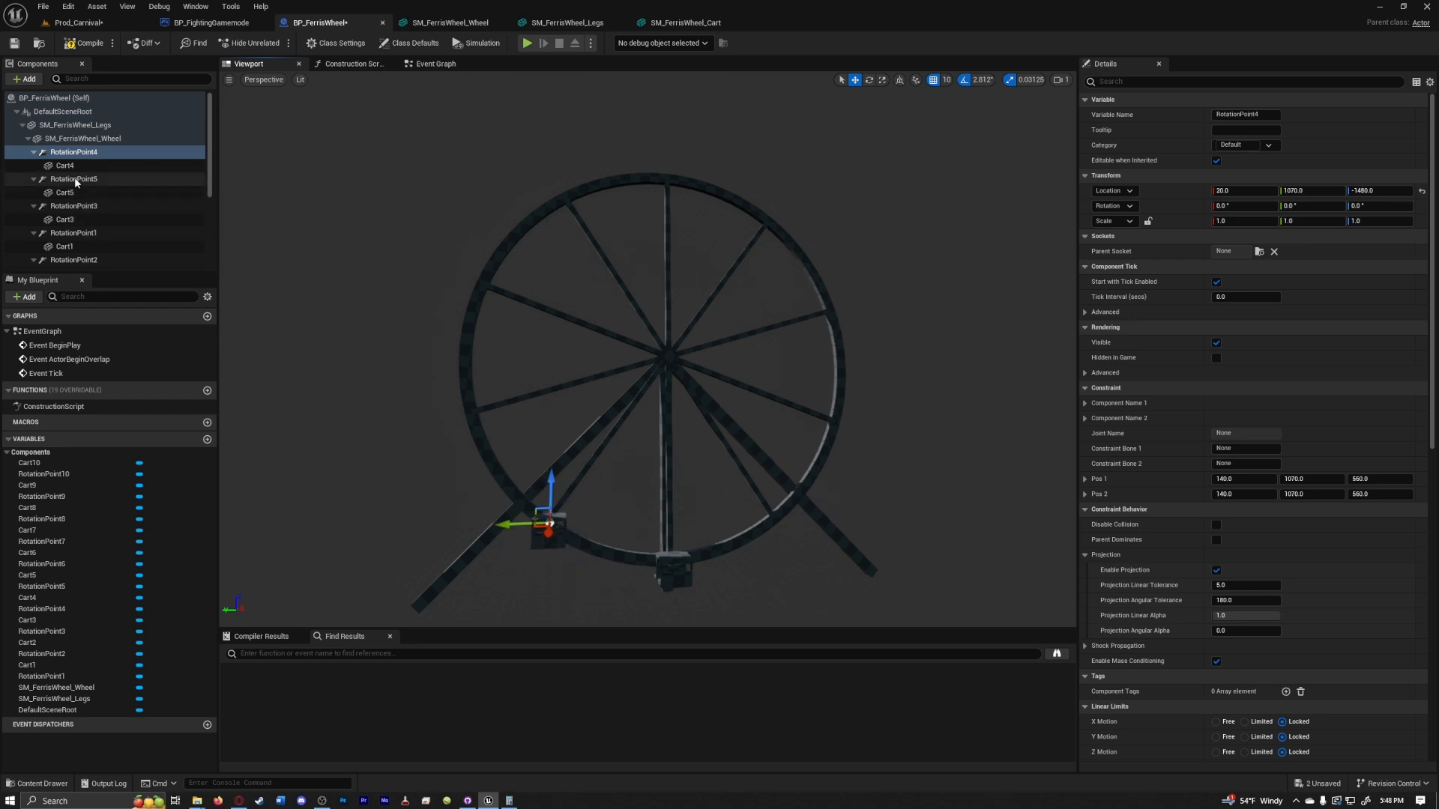
- Reposition the RotationPoint5 component and its cart along the wheel's rim in BP_FerrisWheel
left_click(113, 179)
left_click_drag(632, 563, 698, 555)
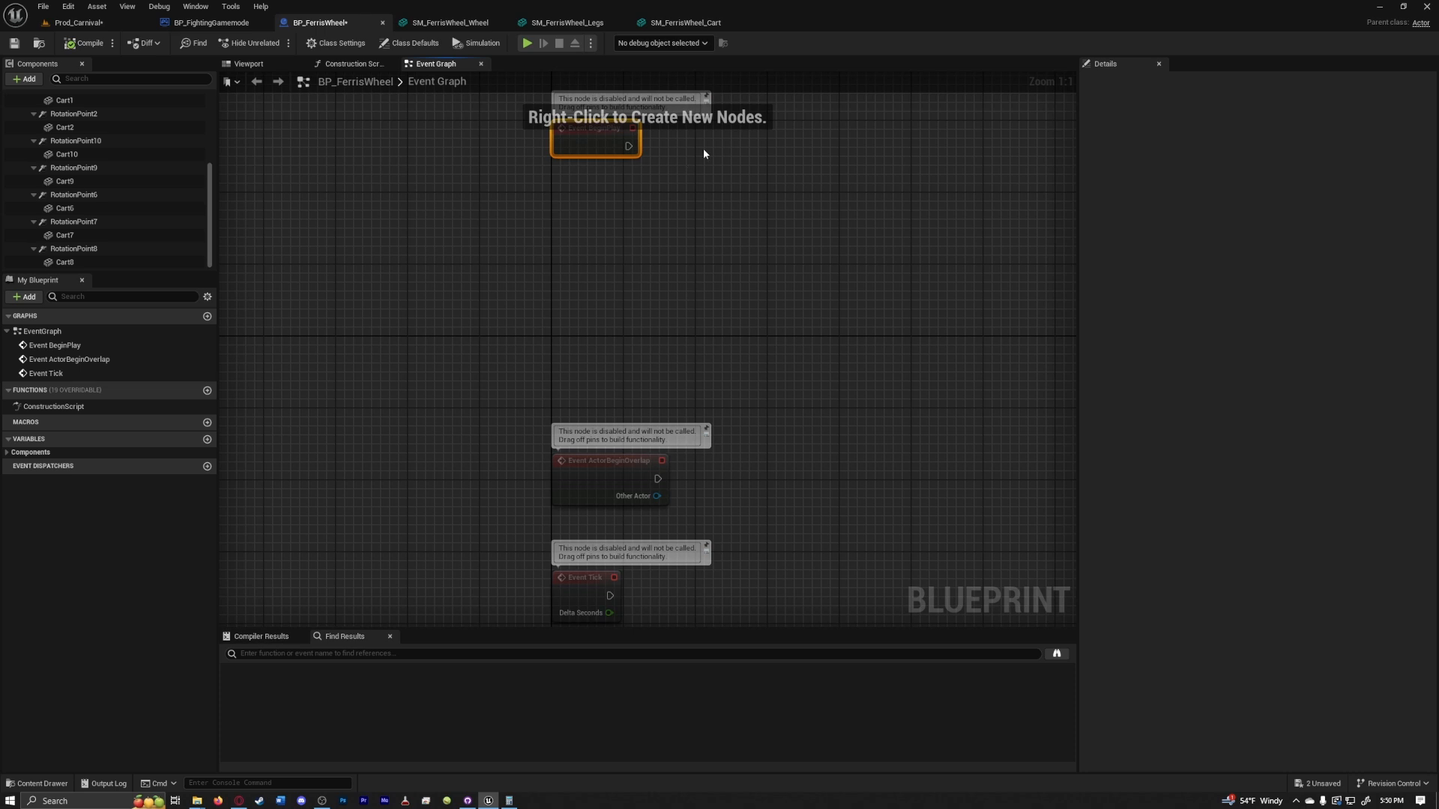
- Delete the Event ActorBeginOverlap node from the event graph
left_click(637, 480)
key("Delete")
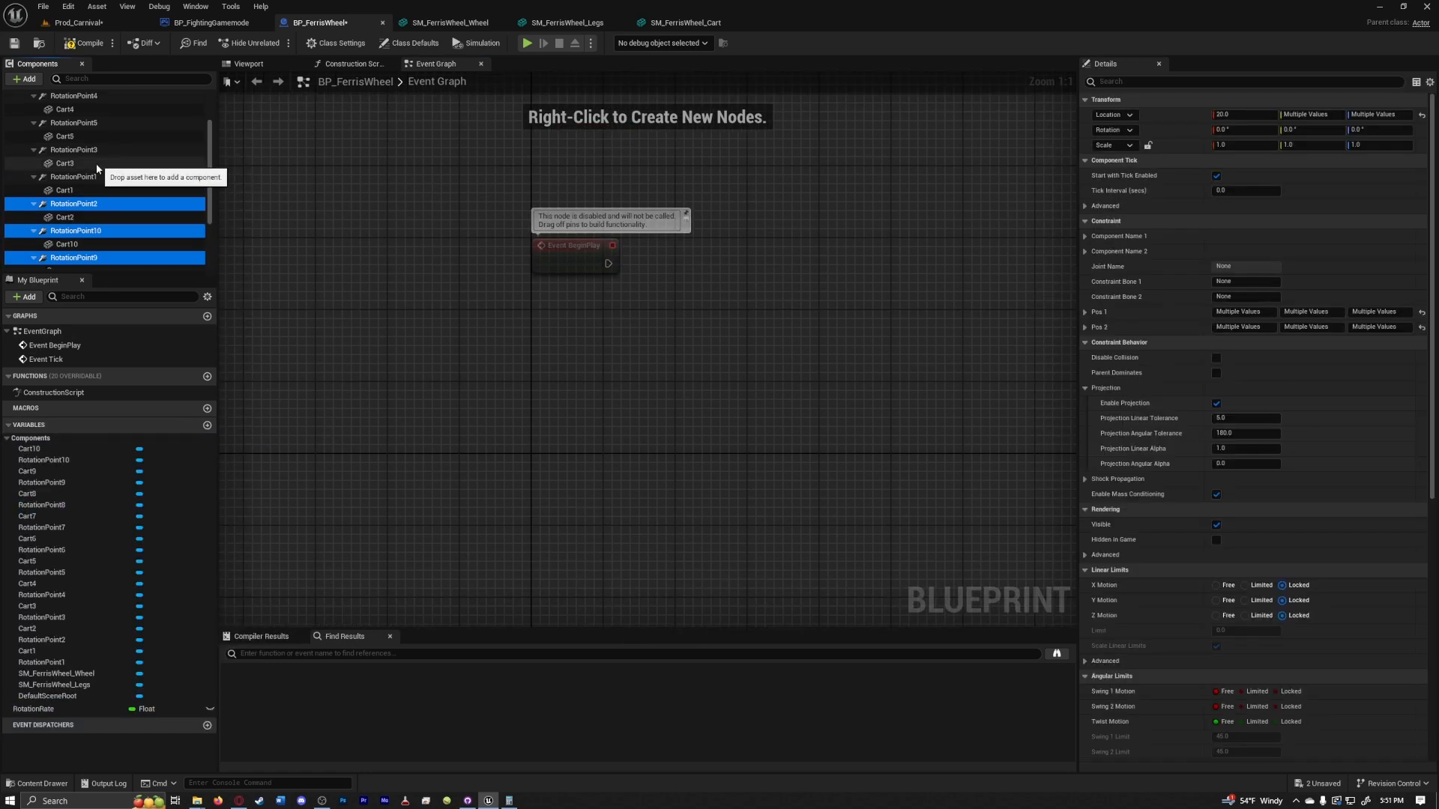
- Add references to all ten RotationPoint components to the event graph and place them above Event BeginPlay
scroll(93, 172, "up", 3)
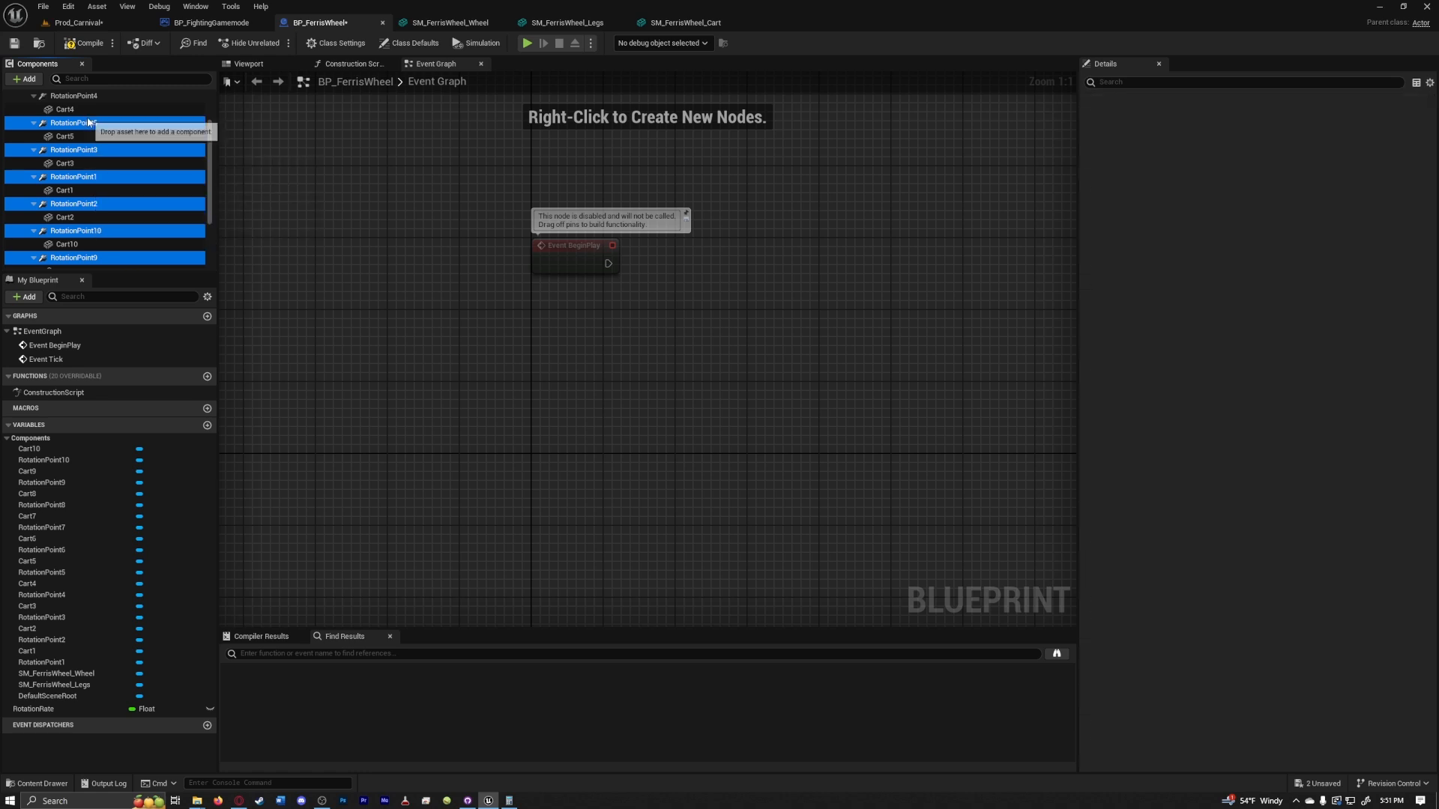
left_click_drag(105, 153, 758, 244)
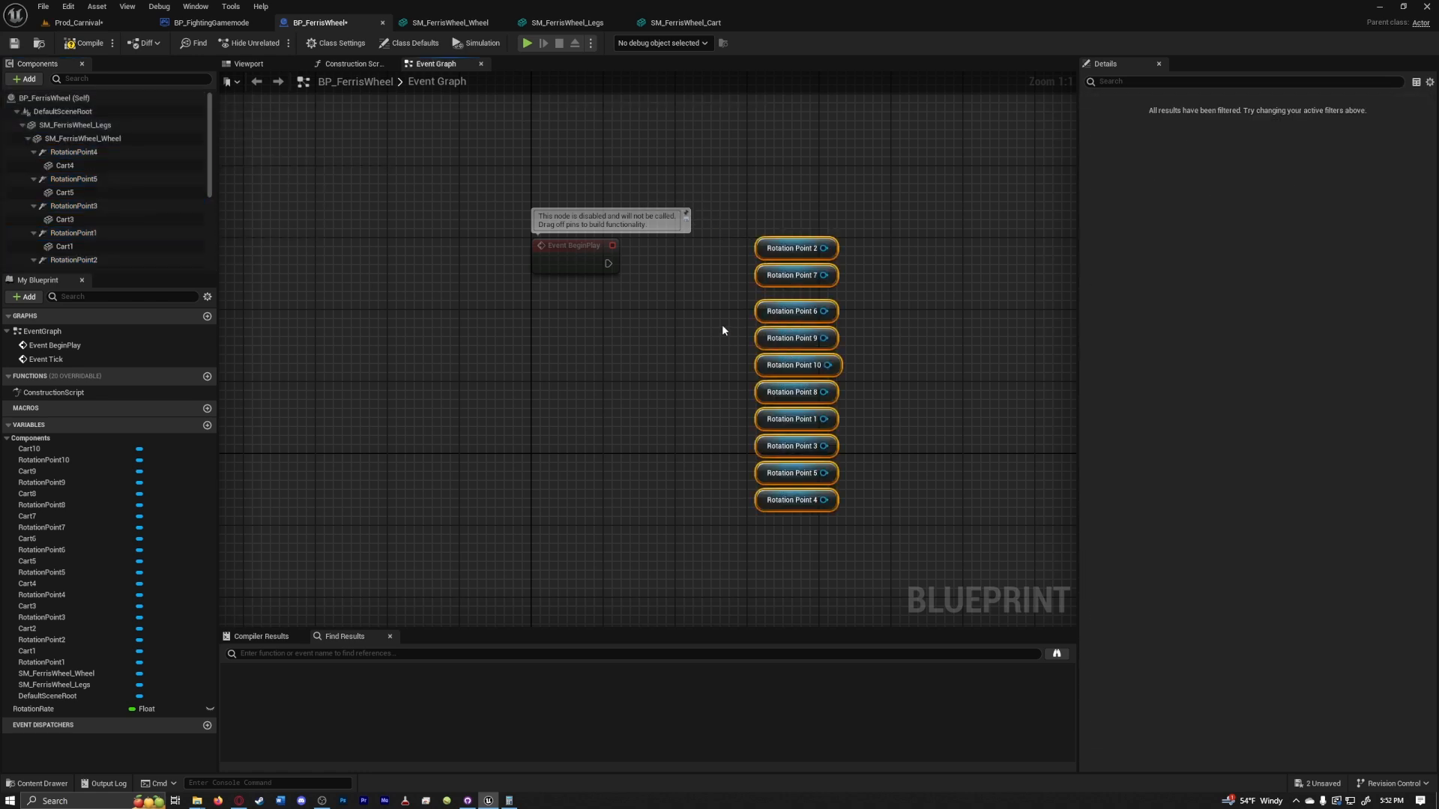
right_click_drag(722, 331, 709, 430)
left_click_drag(748, 349, 519, 215)
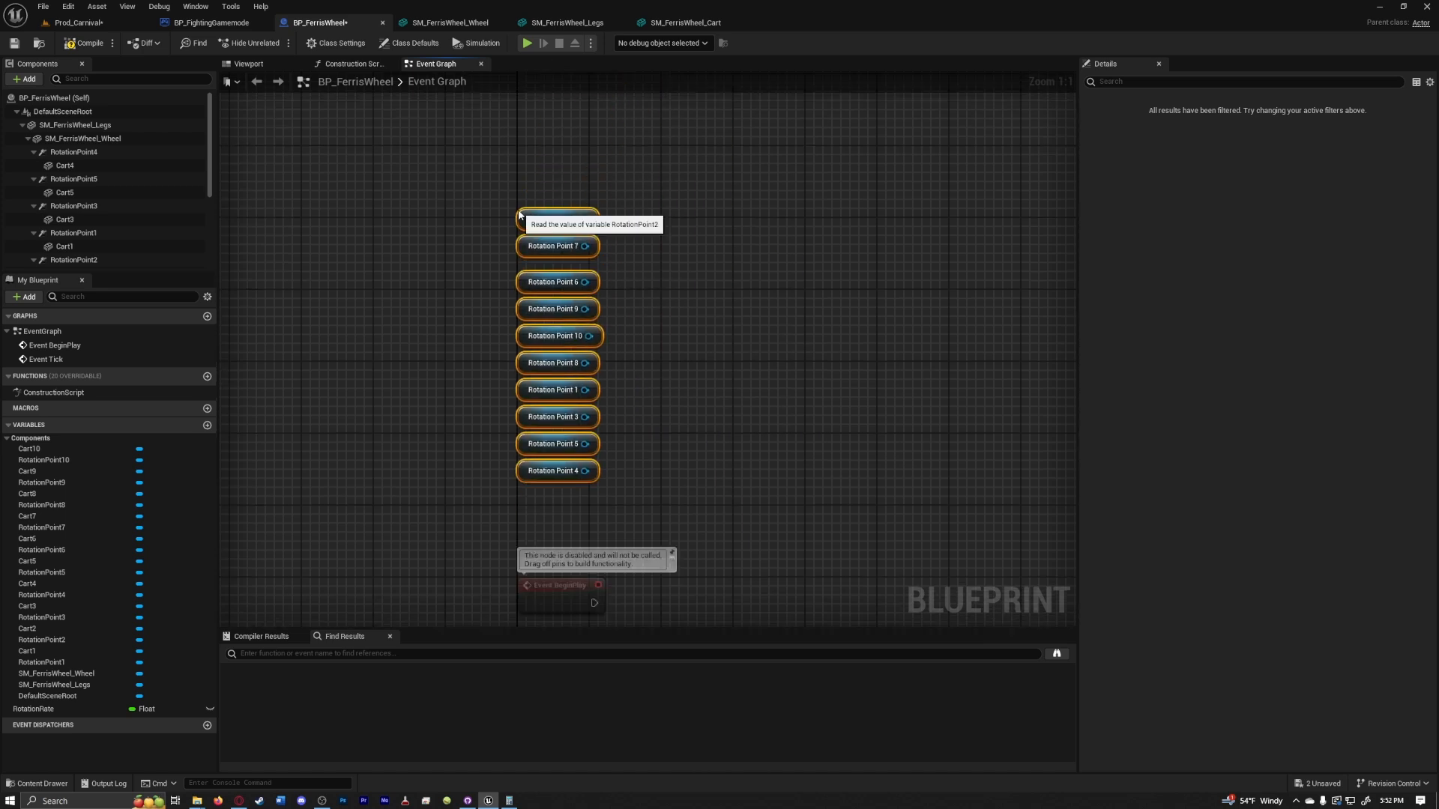
left_click(678, 271)
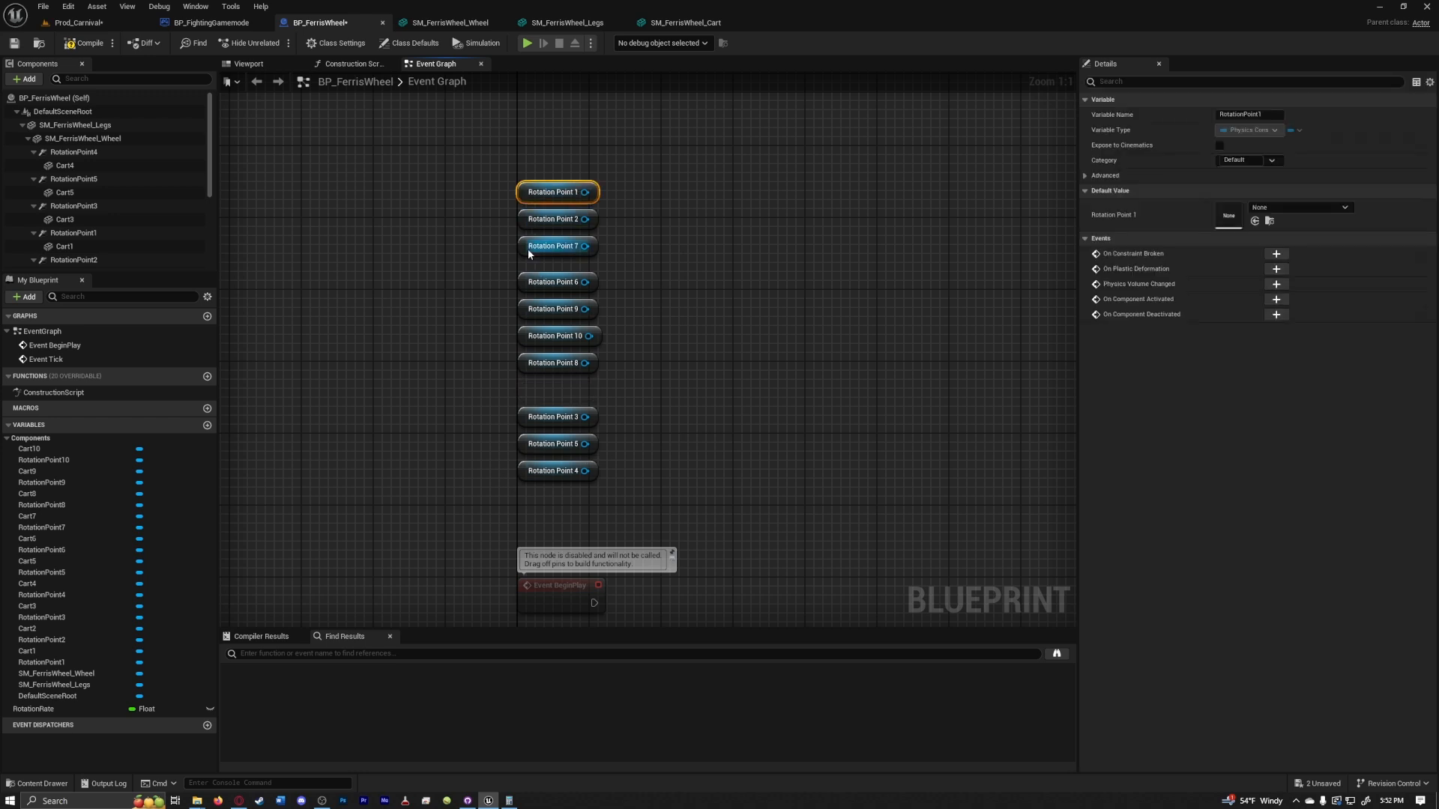
- Create an array node from the Rotation Point 1 reference
left_click_drag(611, 169, 749, 199)
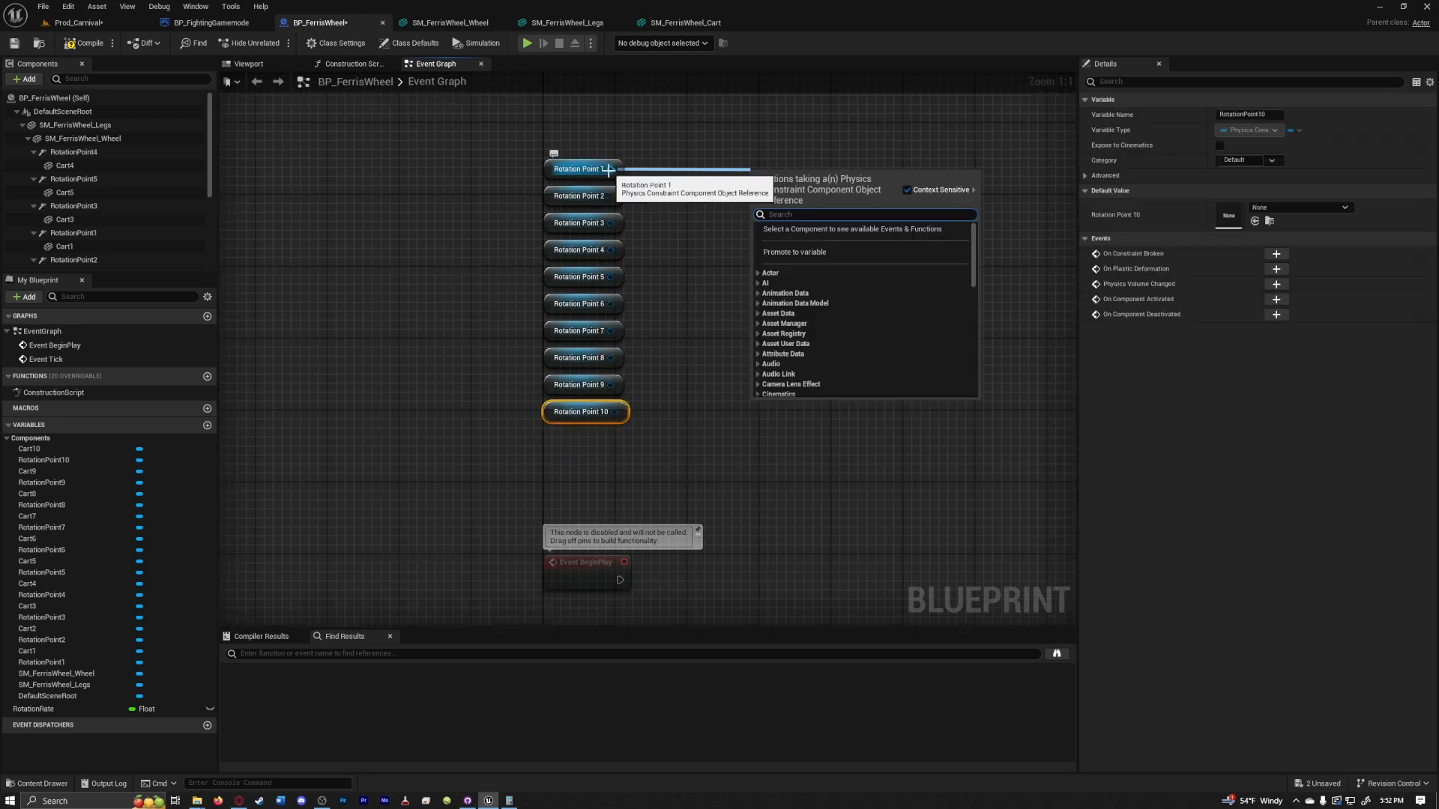
type("array")
key("Return")
left_click(589, 405)
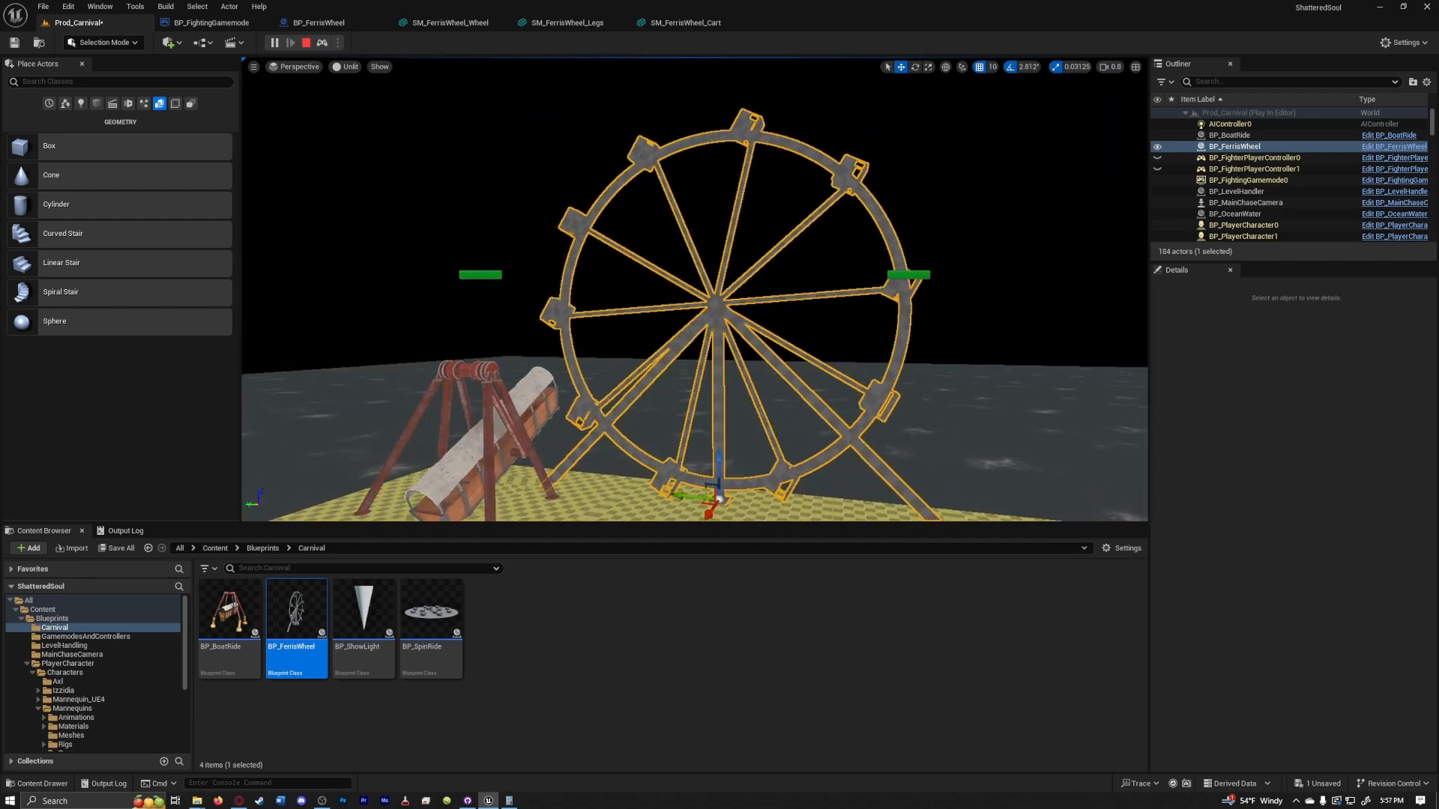
- Stop the play test, set the rotationRate variable's default value to 25 in BP_FerrisWheel, and save the blueprint
key("Escape")
left_click(319, 22)
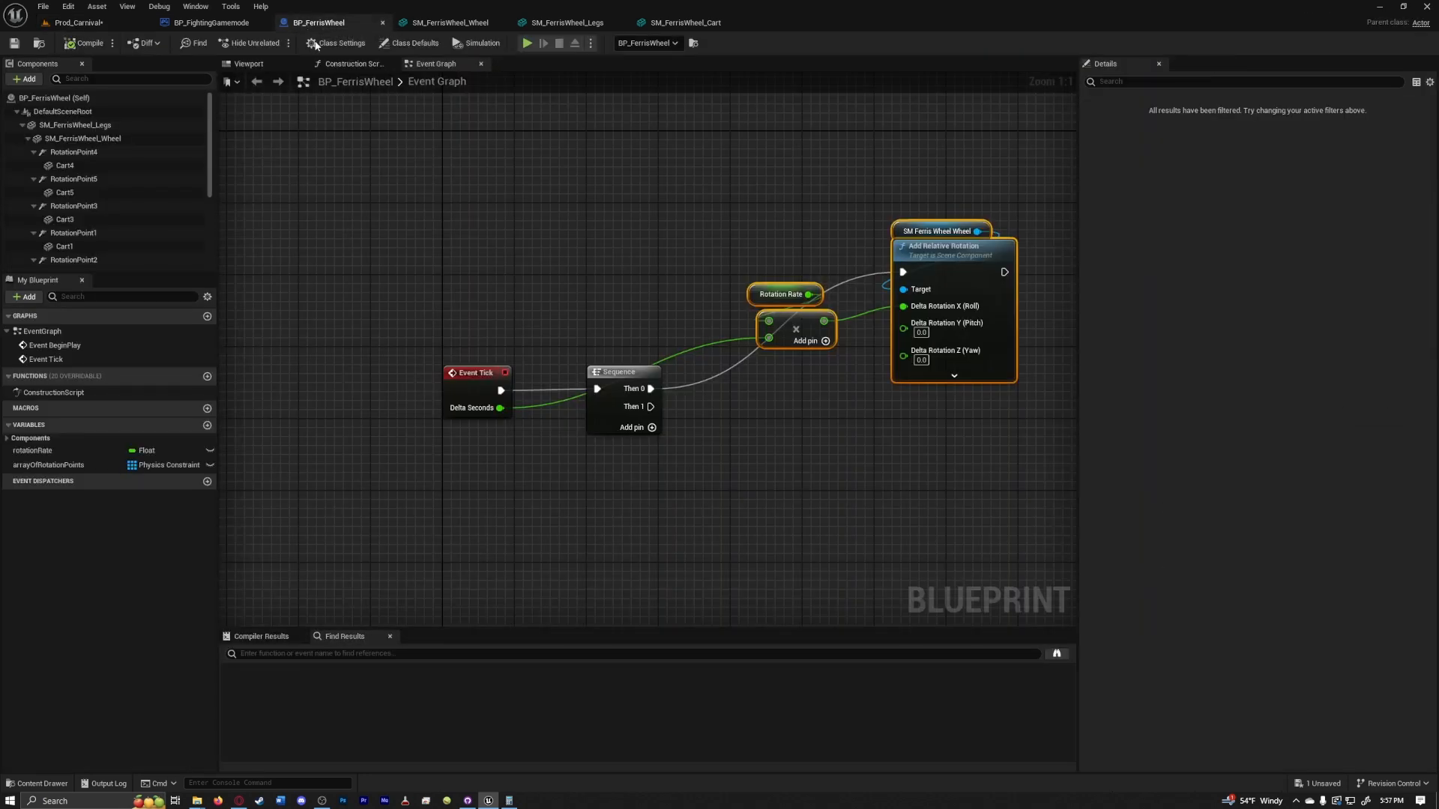
left_click(29, 449)
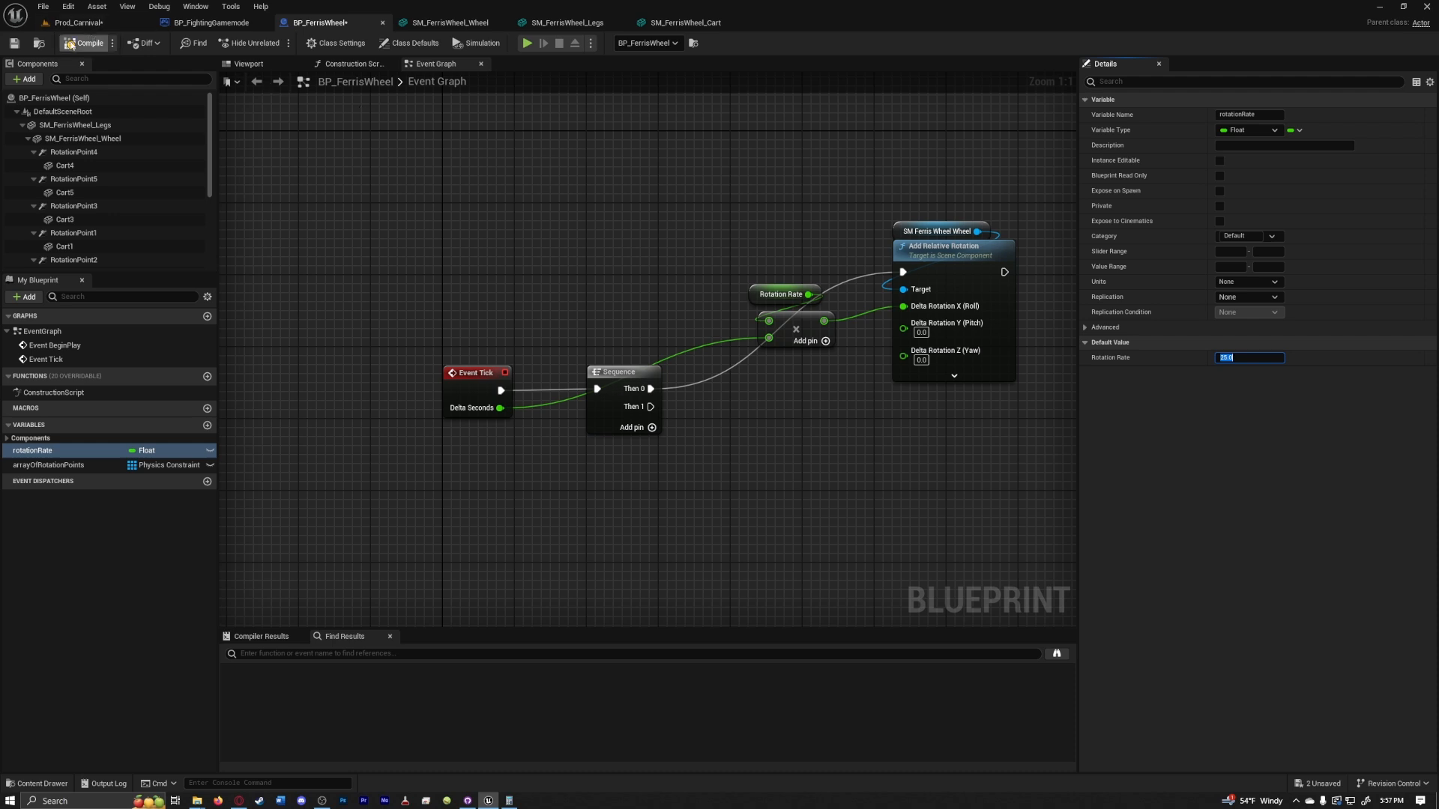
left_click(14, 42)
- Play the Prod_Carnival level and eject from the player to check the Ferris wheel's rotation
left_click(79, 22)
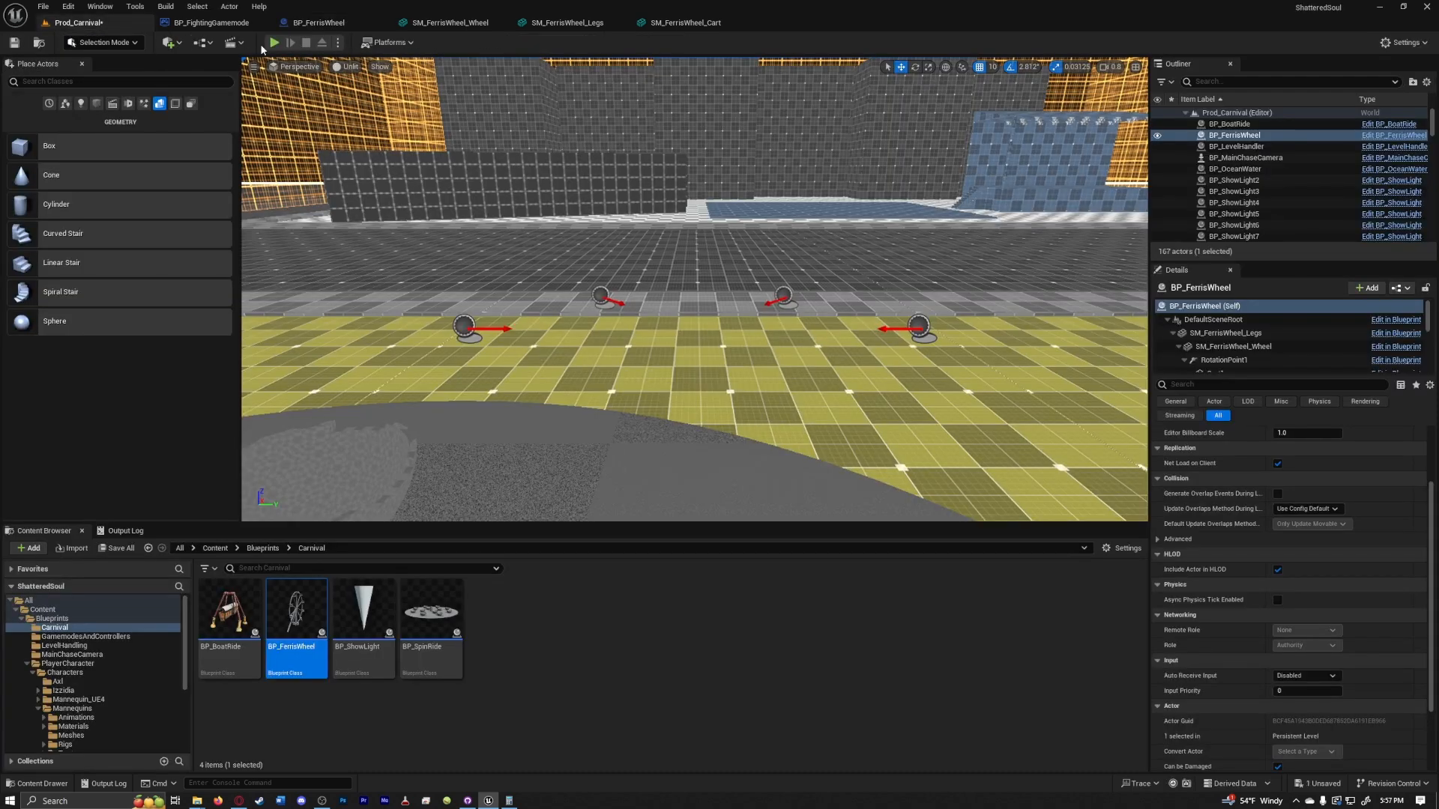
left_click(274, 43)
left_click(659, 457)
key("F8")
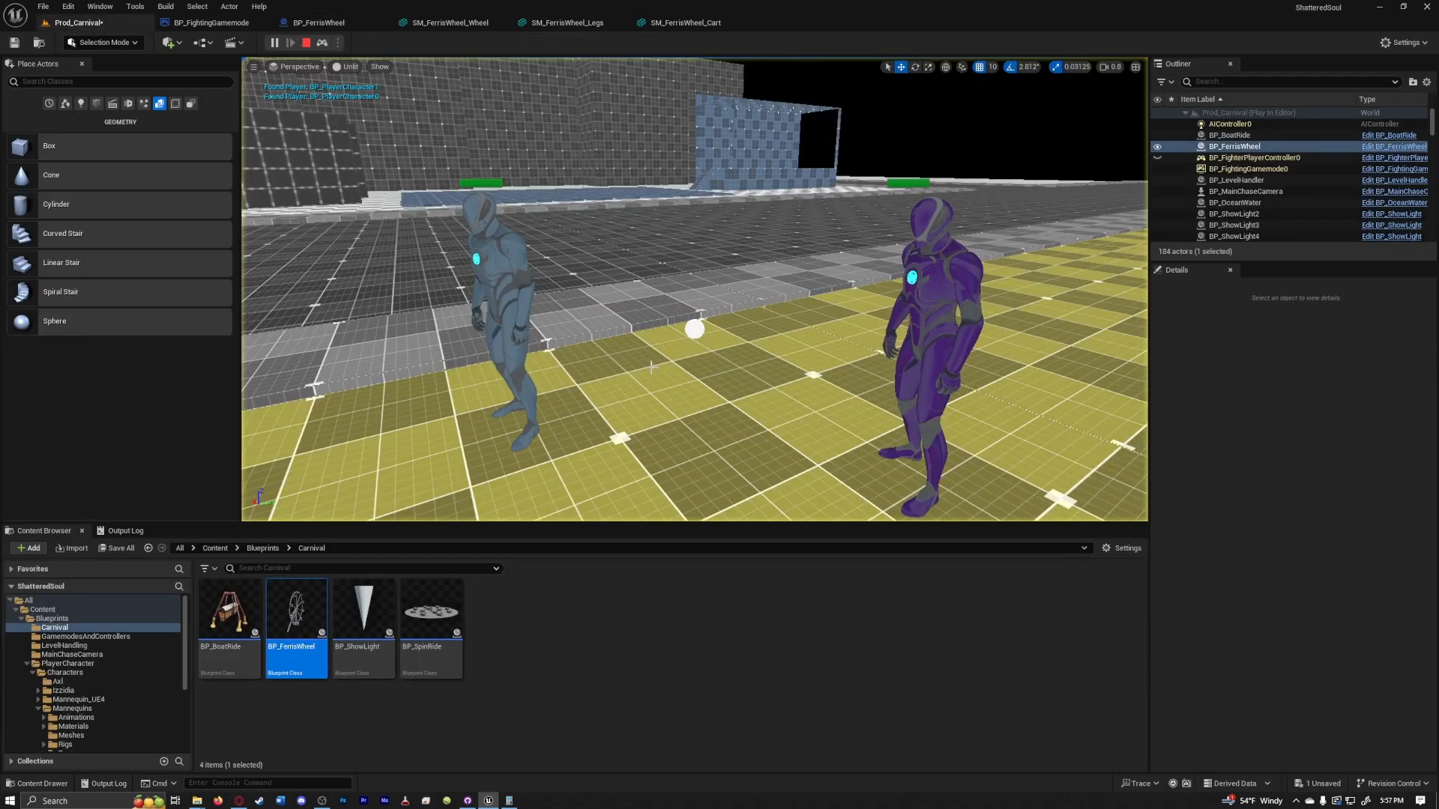
- Examine the Ferris wheel's rotation and its carts from a distance in the running level, then stop the play test
right_click_drag(694, 290, 1117, 224)
key("a")
key("s")
right_click_drag(618, 294, 577, 314)
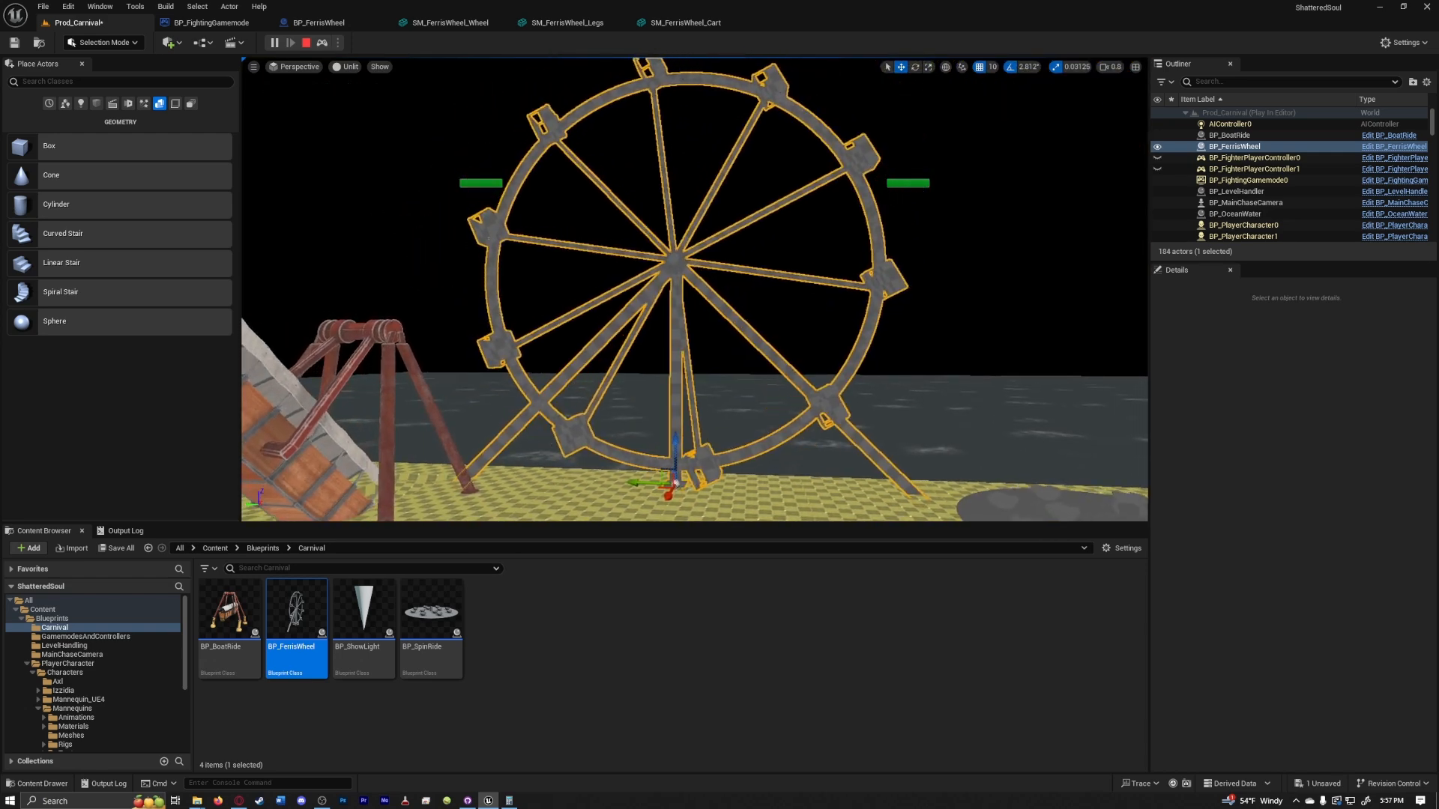
left_click(306, 43)
- In BP_FerrisWheel's event graph, add a For Each Loop on the Sequence node's Then 1 output and position it
left_click(323, 24)
right_click_drag(763, 538, 634, 457)
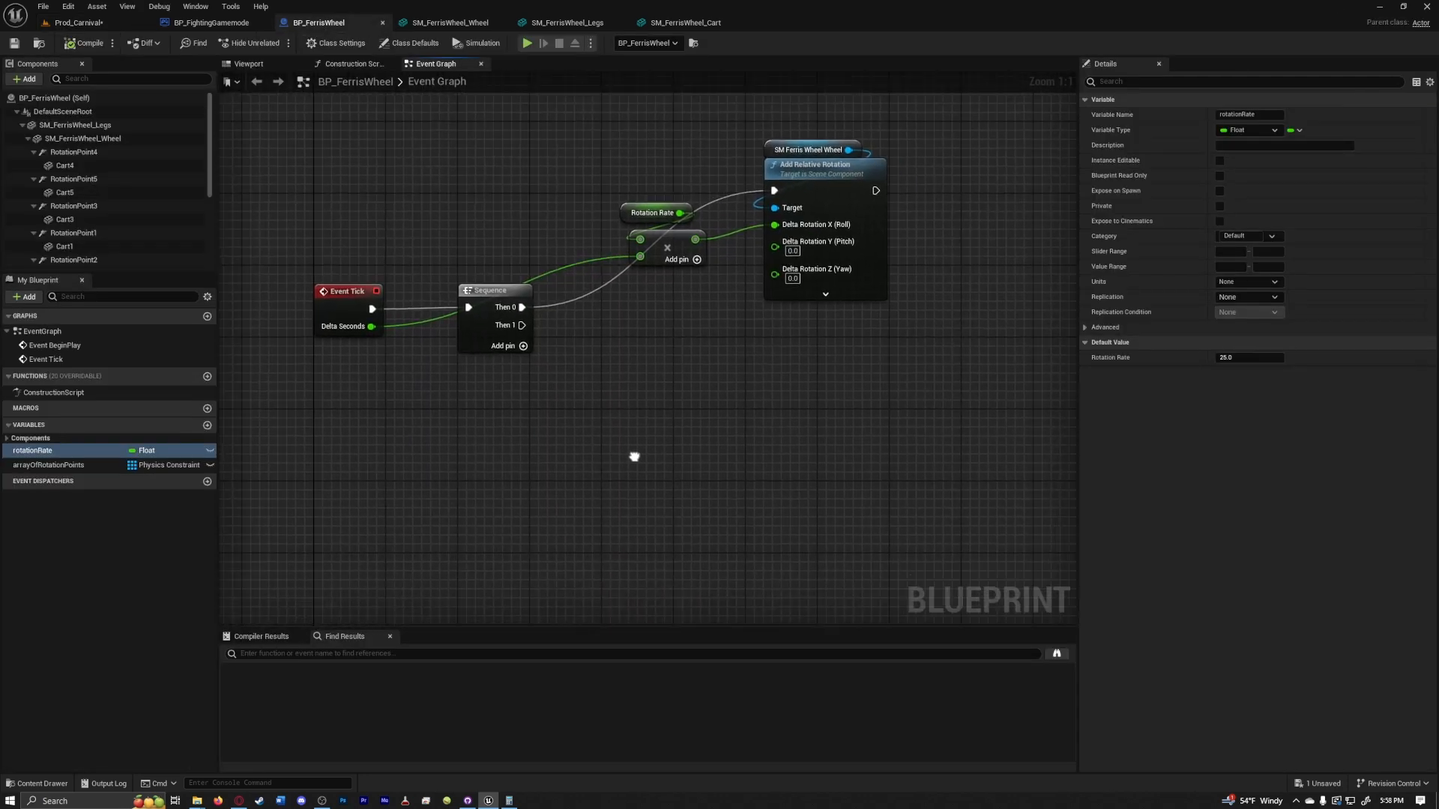
left_click_drag(524, 326, 691, 498)
type("for ")
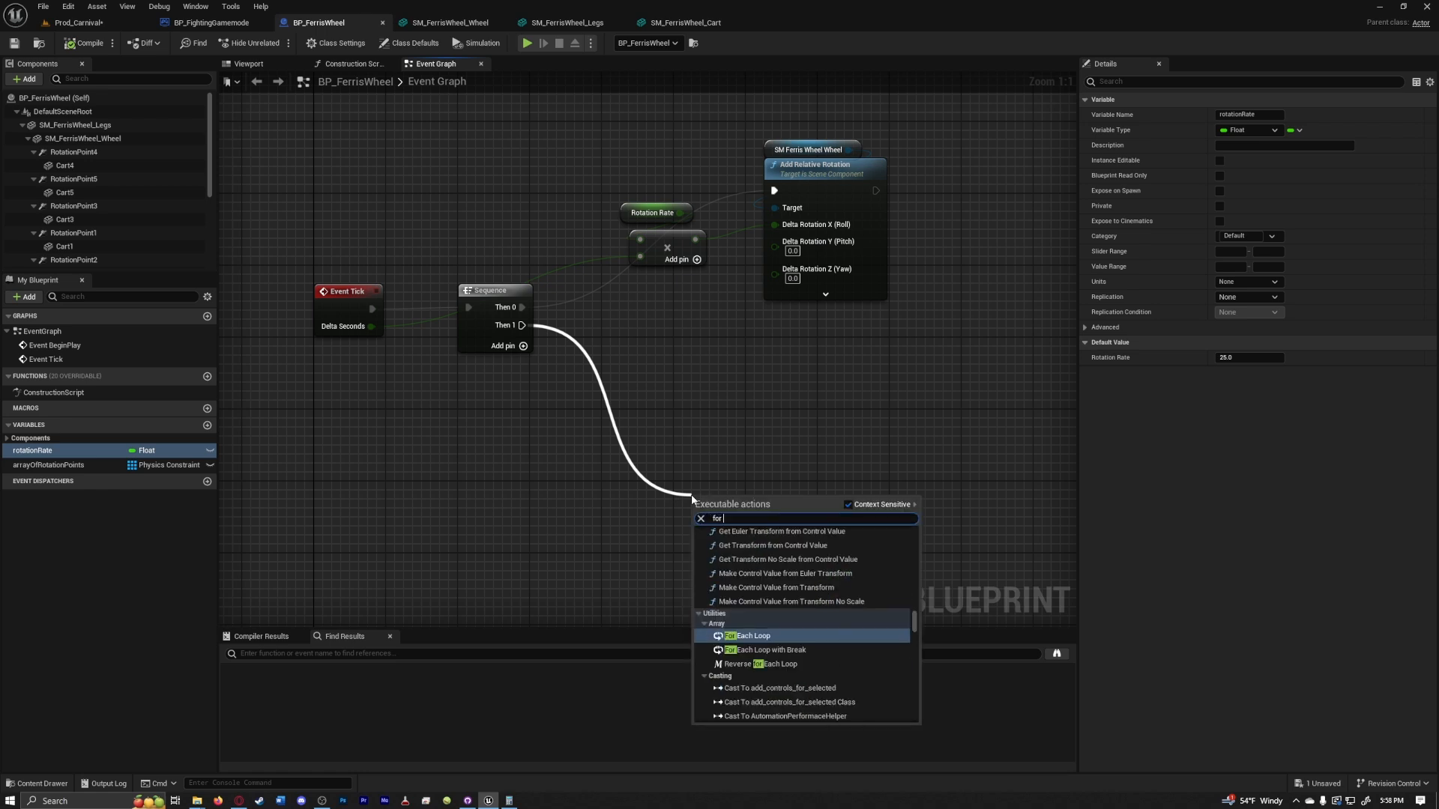
type("each loop")
key("Return")
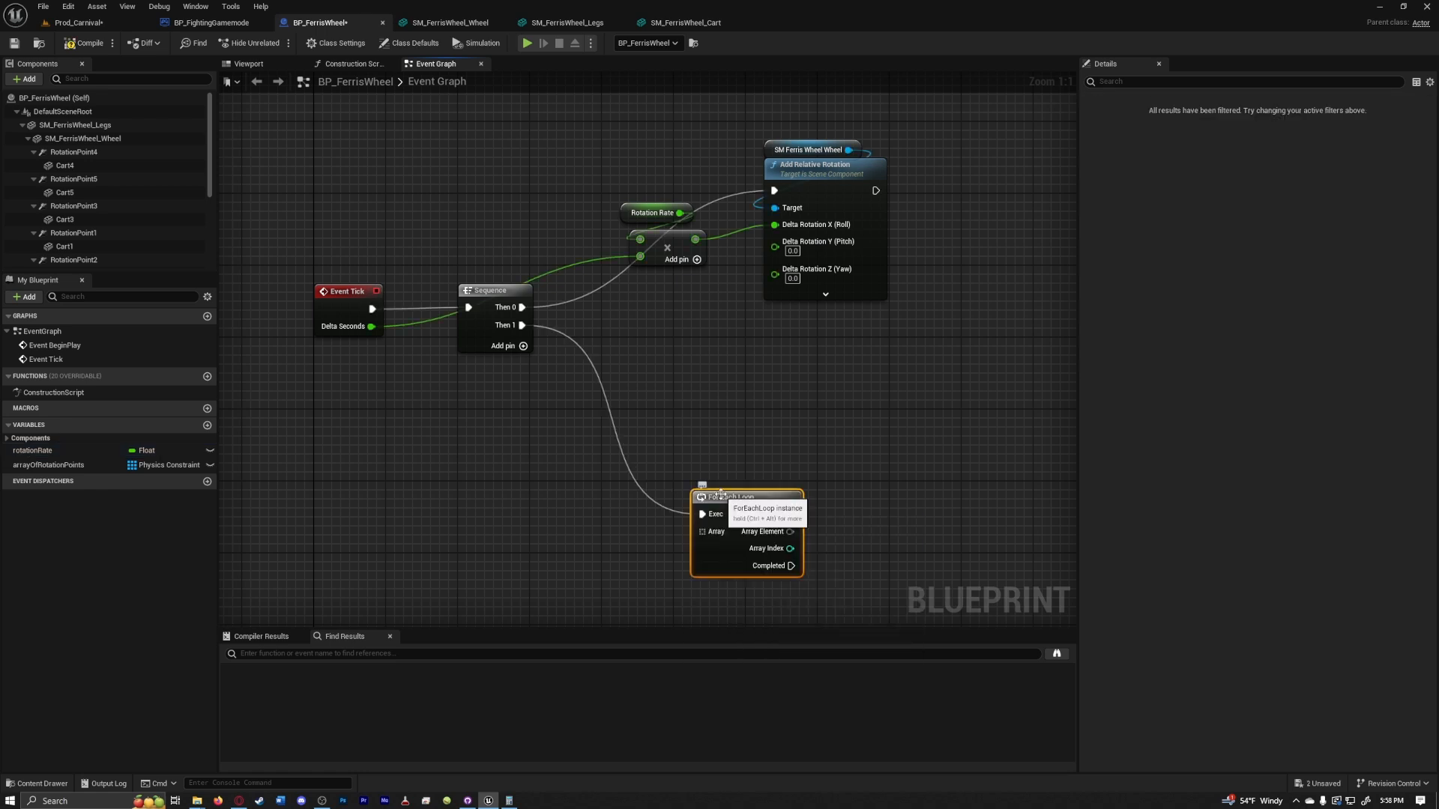
left_click_drag(721, 495, 801, 495)
right_click_drag(725, 454, 682, 451)
- Add an arrayOfRotationPoints reference to the graph and connect it to the For Each Loop's Array input
left_click_drag(49, 465, 536, 519)
left_click_drag(640, 529, 739, 529)
left_click_drag(475, 138, 835, 316)
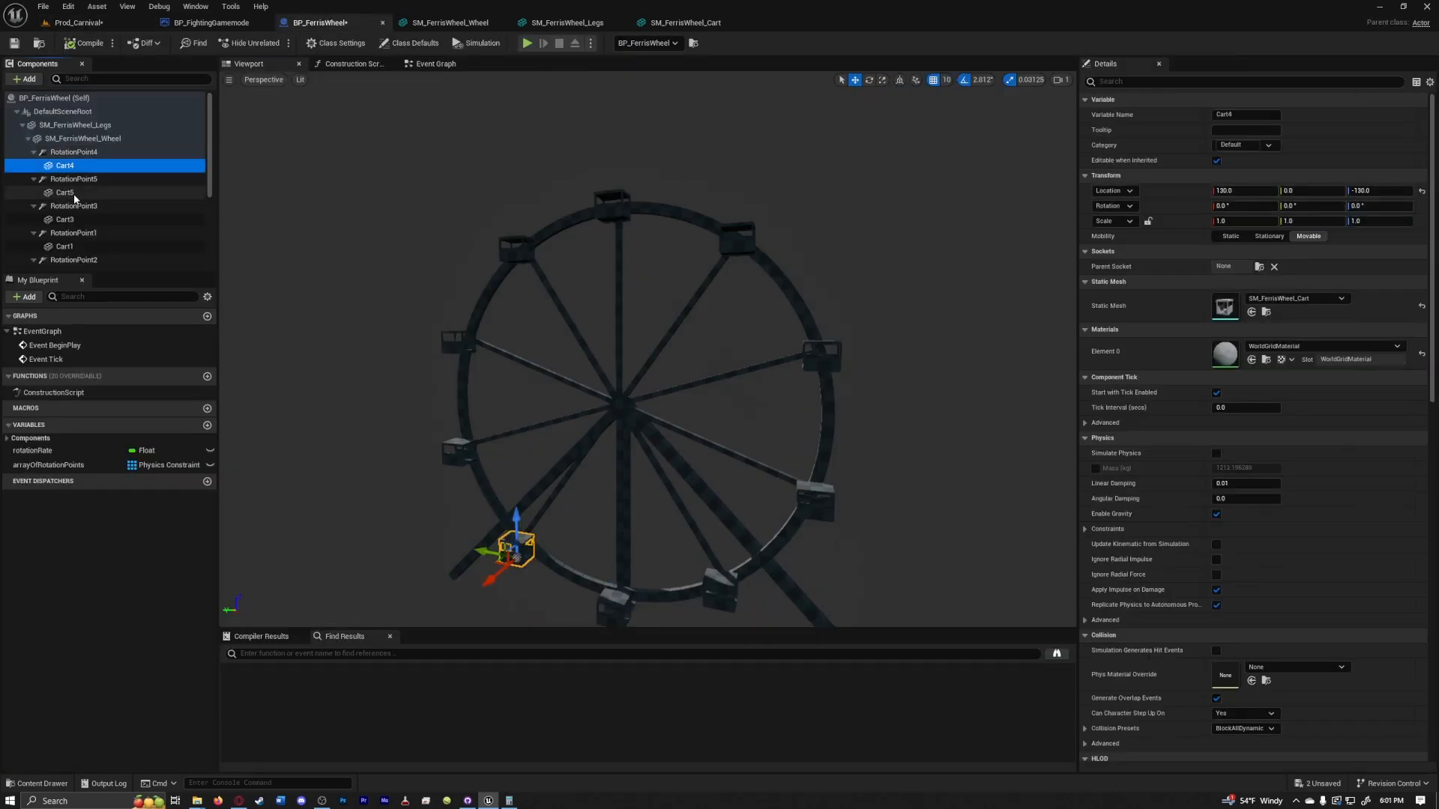
- Set the location of all ten cart components to 130, 0, -170, compile the blueprint, and view the wheel in the level
left_click(65, 192, "ctrl")
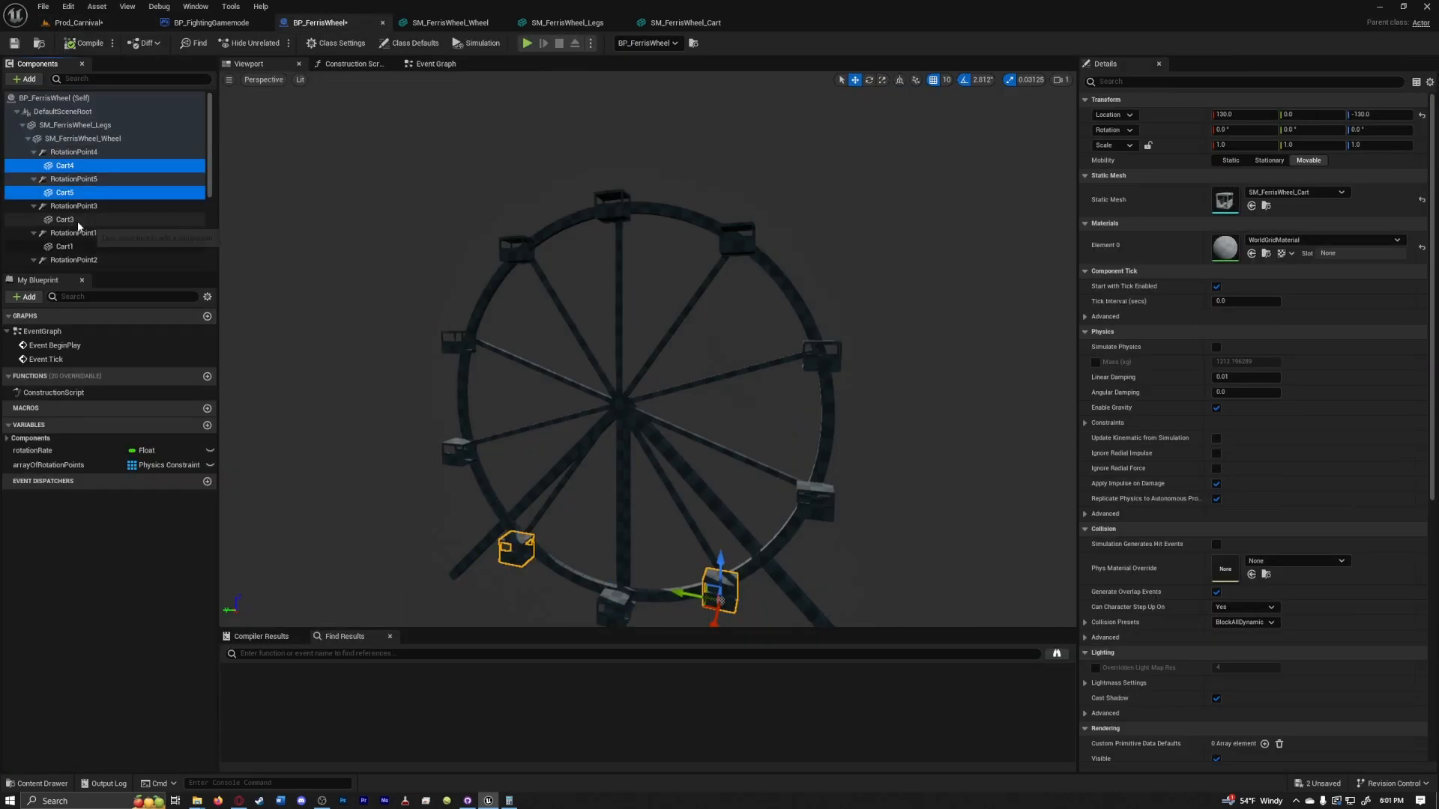
left_click(79, 247, "ctrl")
scroll(78, 249, "down", 5)
left_click(73, 149, "ctrl")
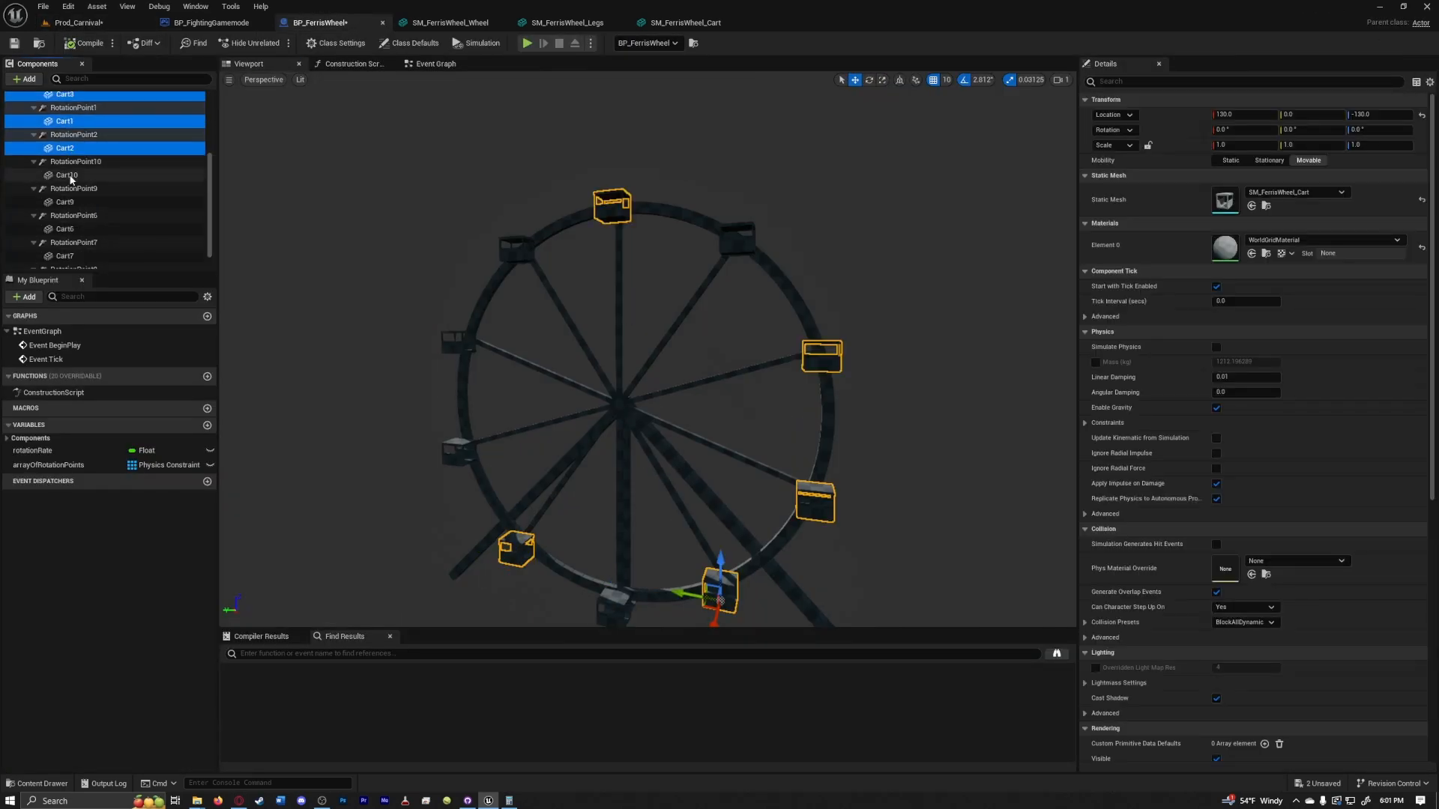
left_click(73, 176, "ctrl")
left_click(66, 202, "ctrl")
left_click(65, 228, "ctrl")
left_click(66, 255, "ctrl")
scroll(89, 233, "down", 1)
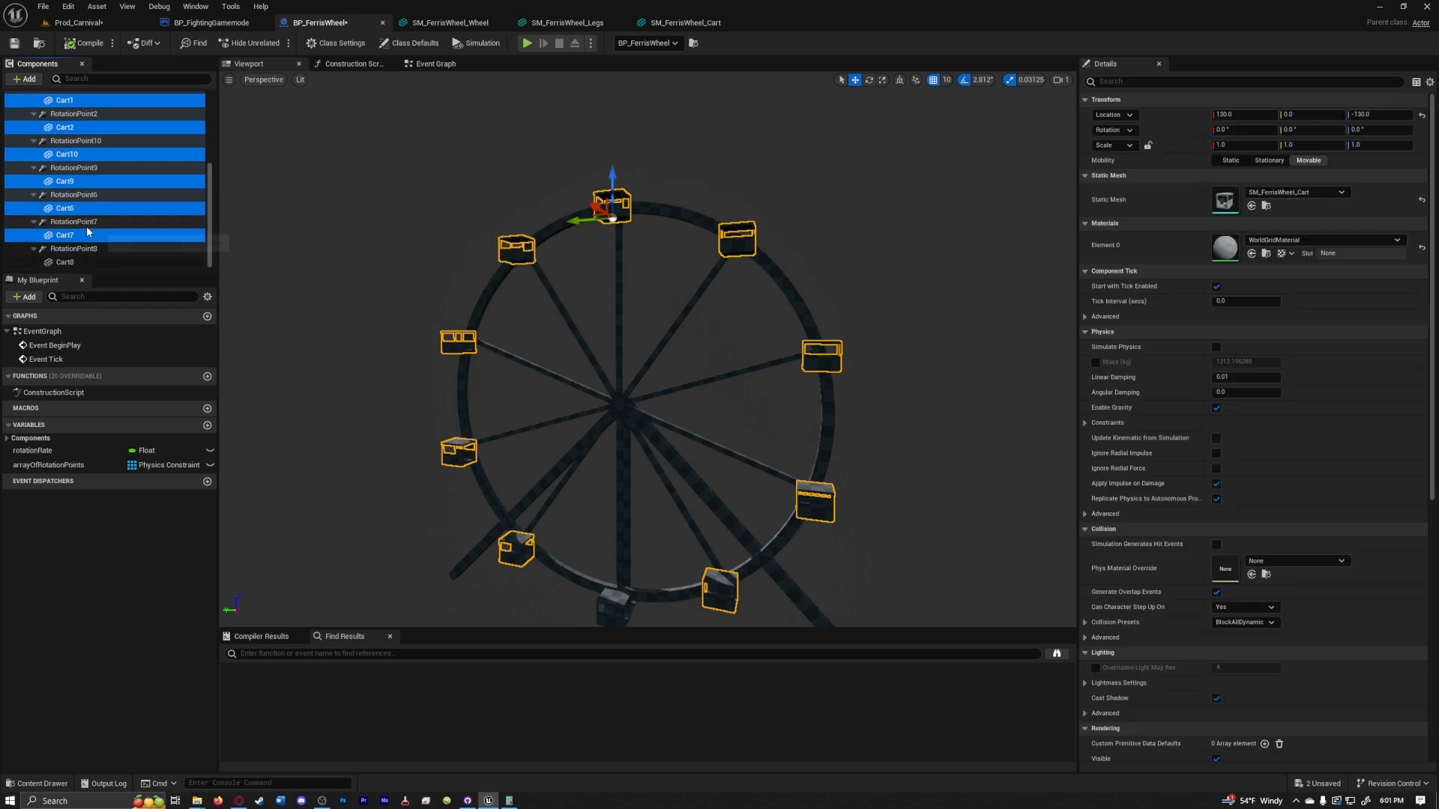
left_click(76, 263, "ctrl")
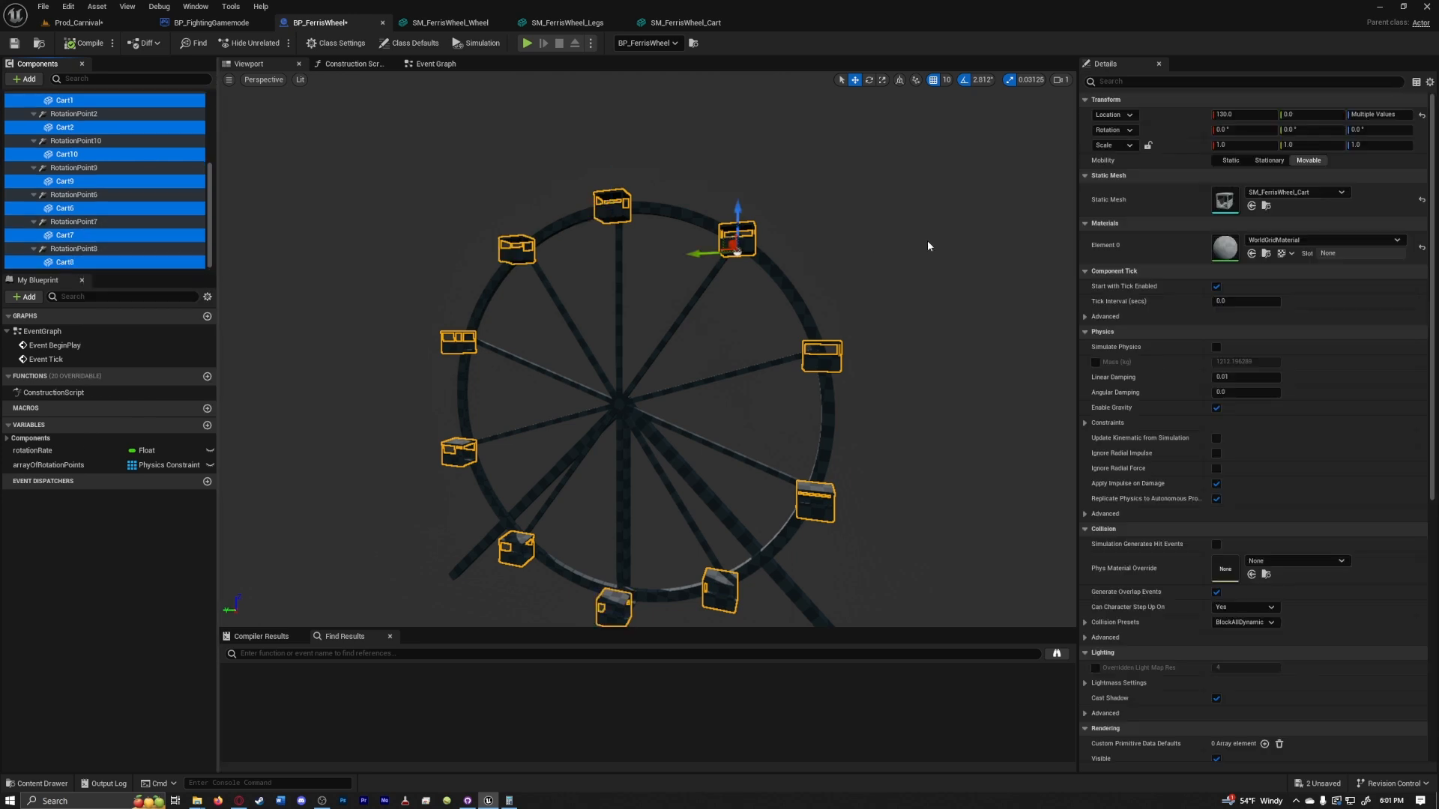
right_click(1197, 117)
left_click(1219, 146)
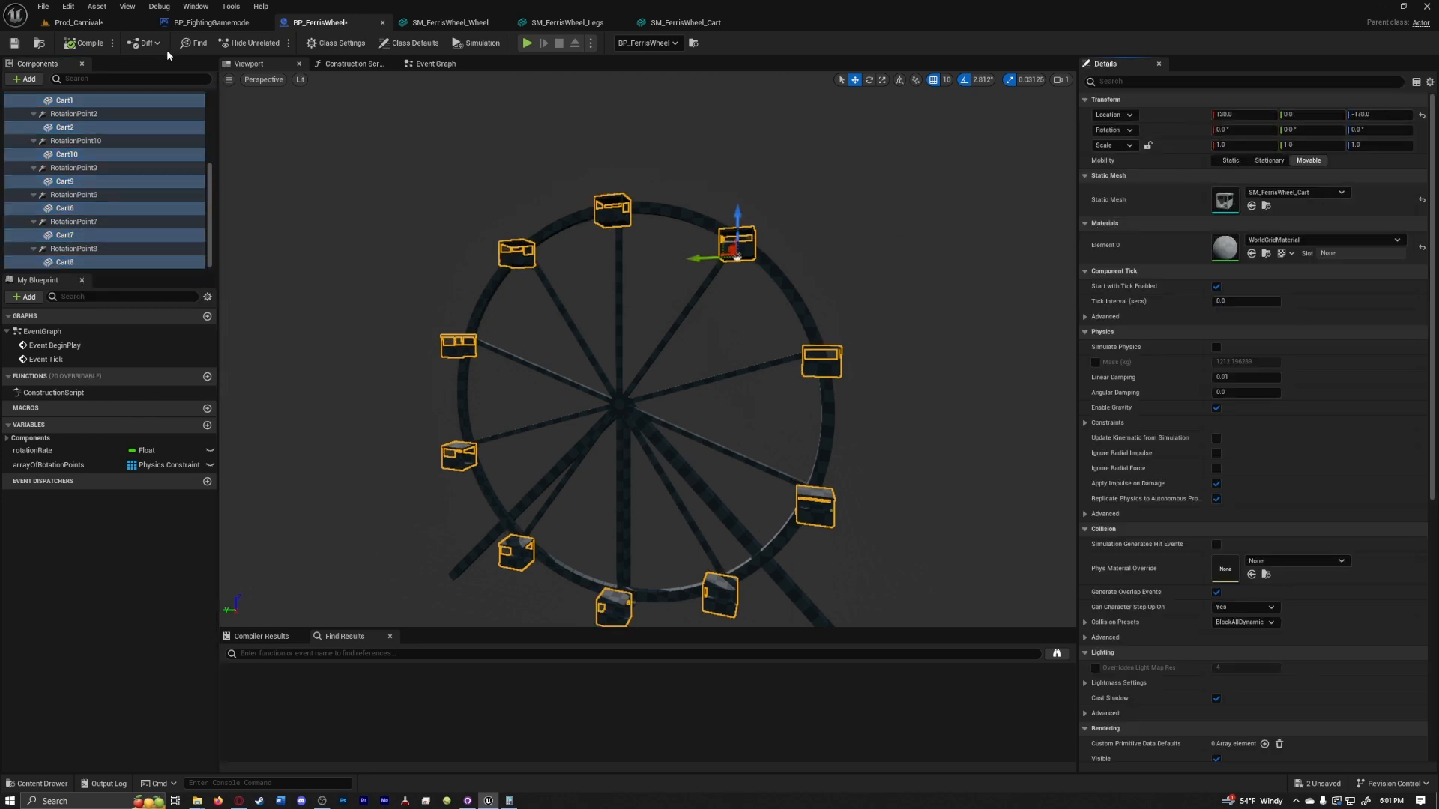
left_click(88, 44)
left_click(79, 23)
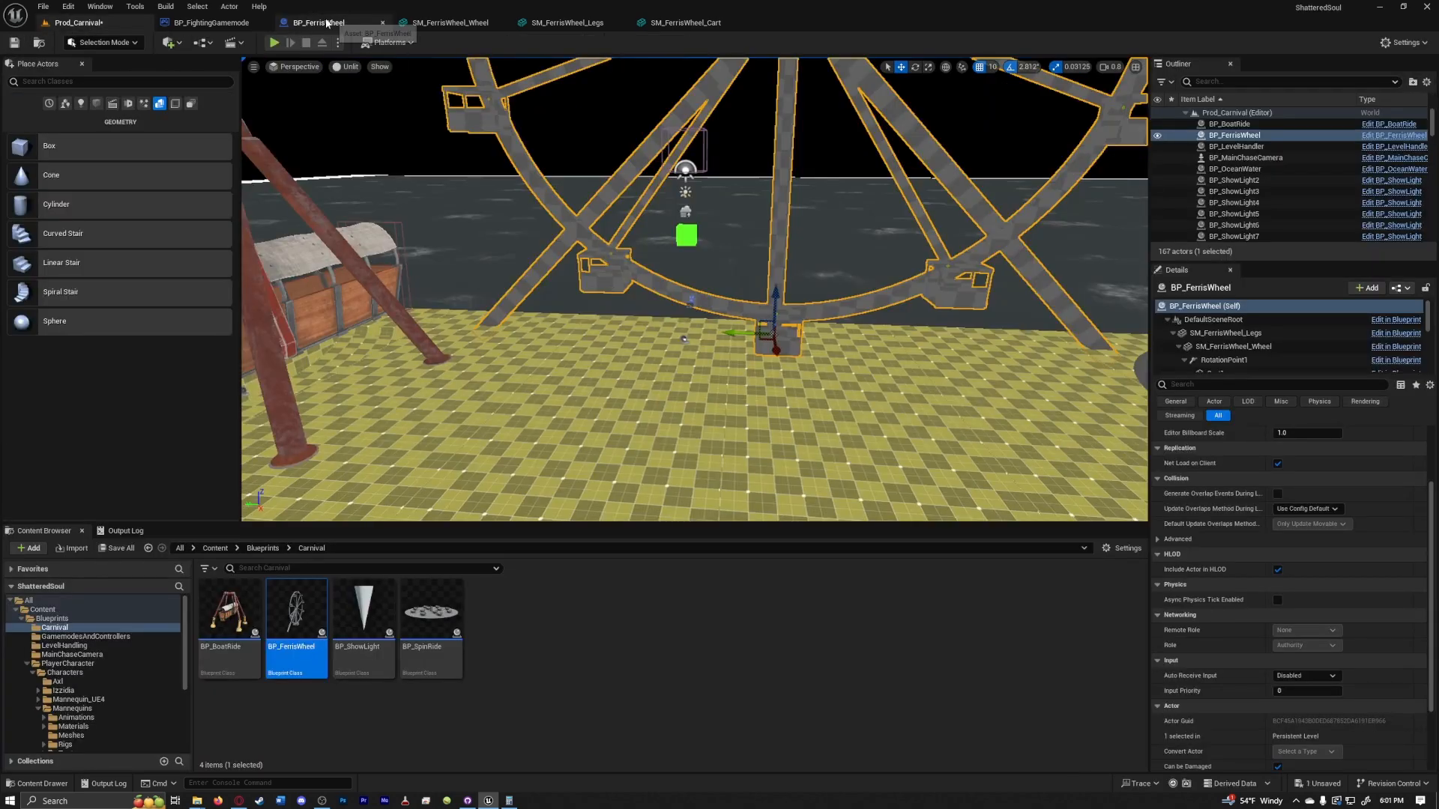
- Select the ten RotationPoint references and their Make Array node in BP_FerrisWheel's event graph
left_click(319, 22)
left_click(431, 63)
right_click_drag(574, 336, 735, 545)
scroll(955, 516, "down", 4)
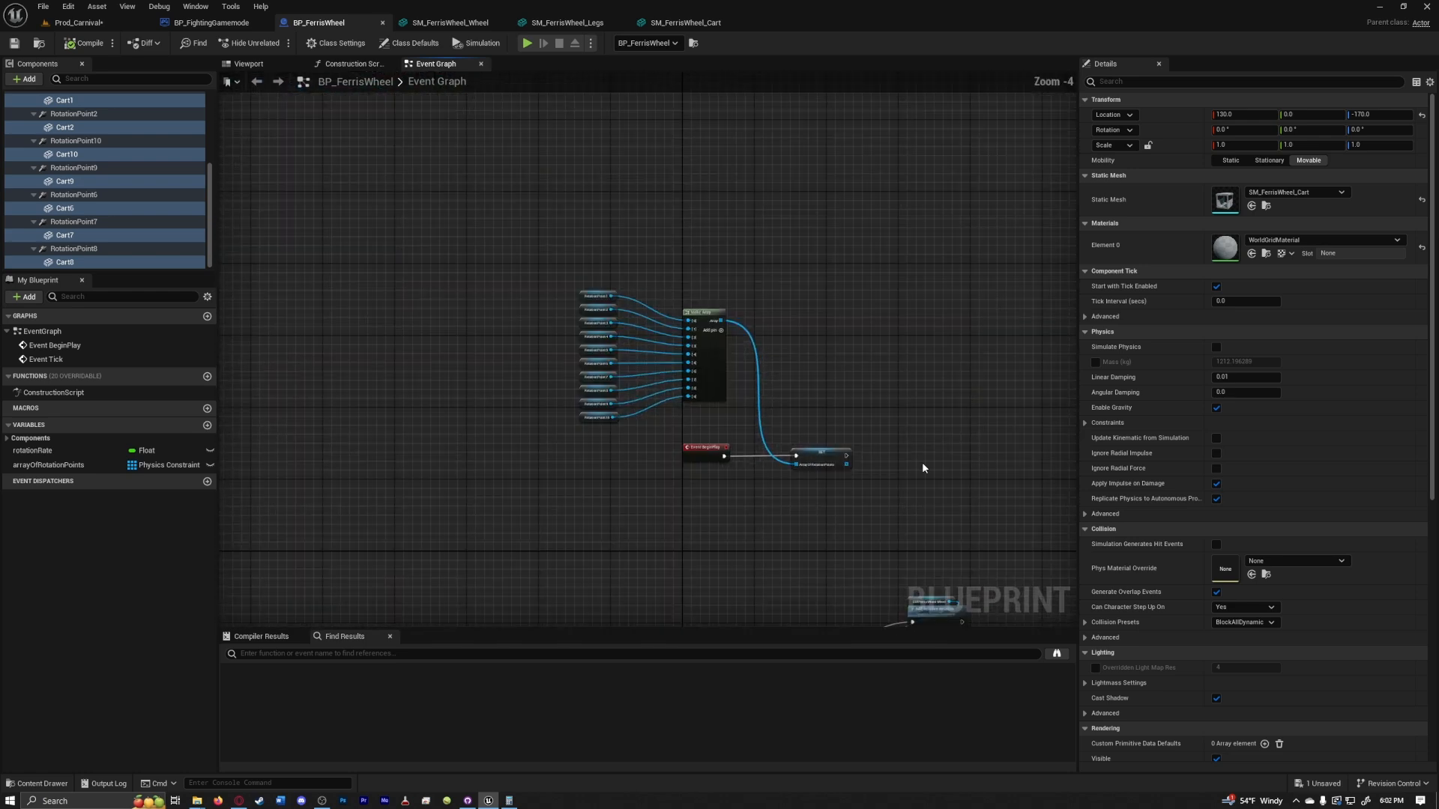
left_click_drag(672, 376, 738, 420)
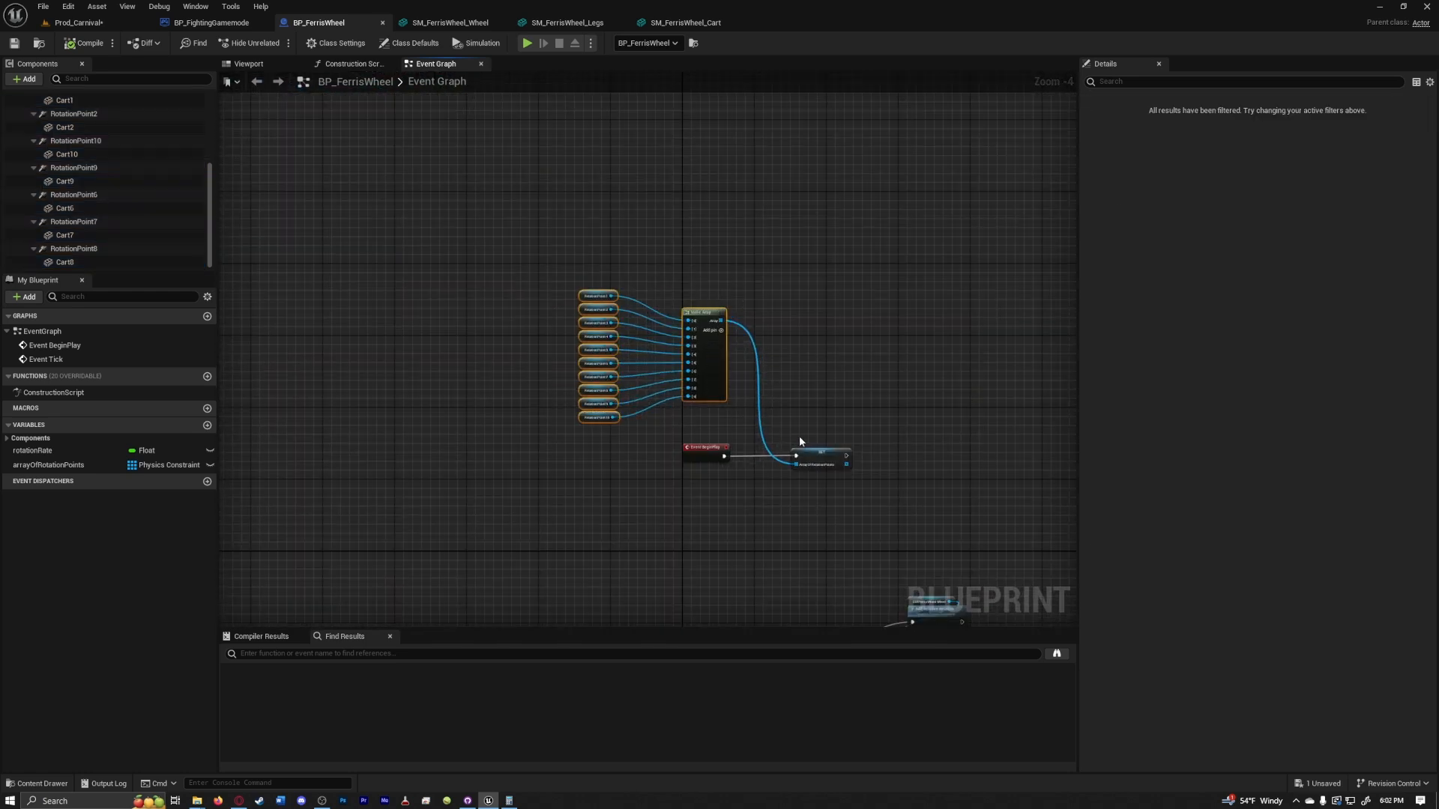
- Comment the cart rotation nodes "Rotate the carts in a negative direction on the X access to simulate real world physics on every frame"
type("i")
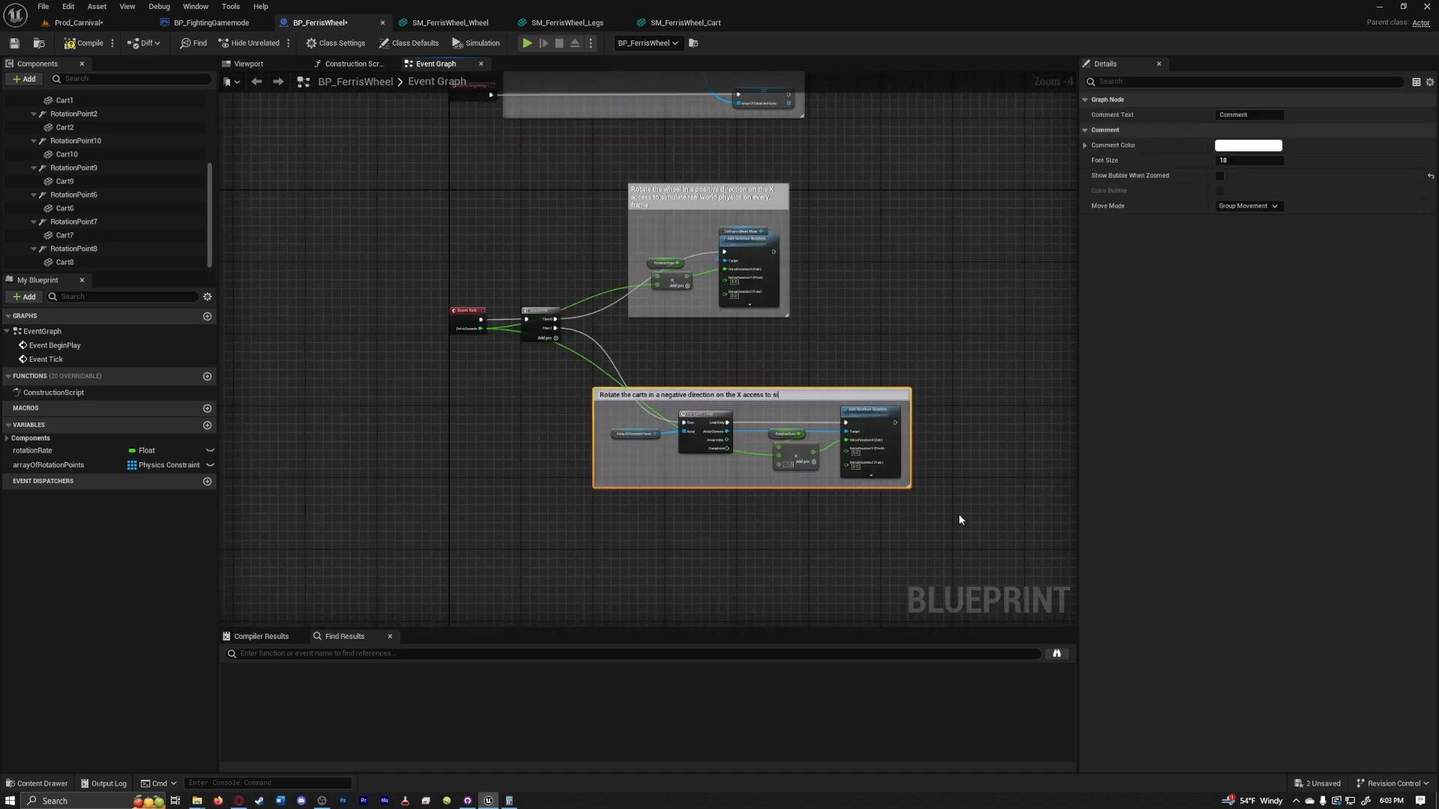
type("mulate real world physics on every frame")
key("Return")
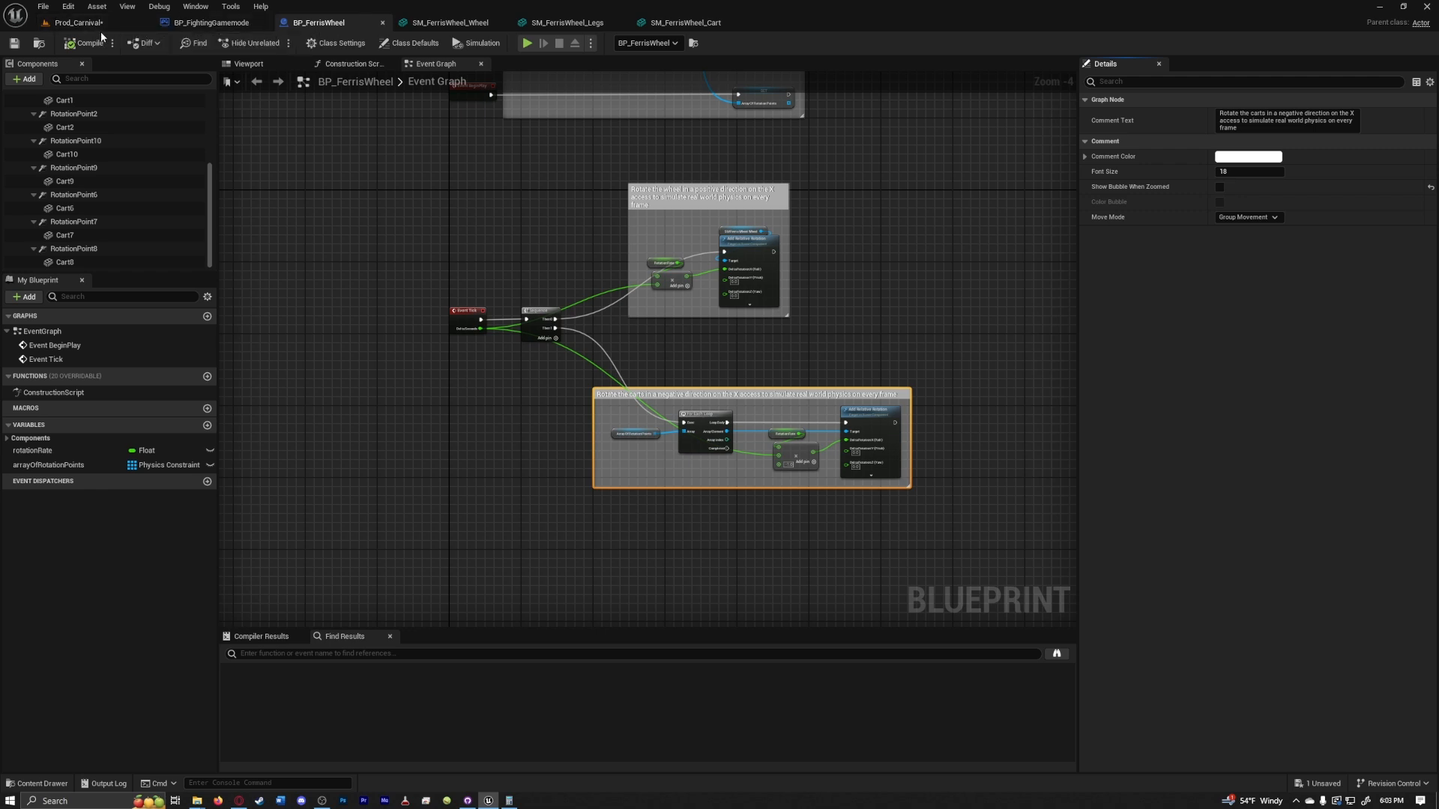
- Inspect the Ferris wheel and the boat ride in the Prod_Carnival level
left_click(55, 28)
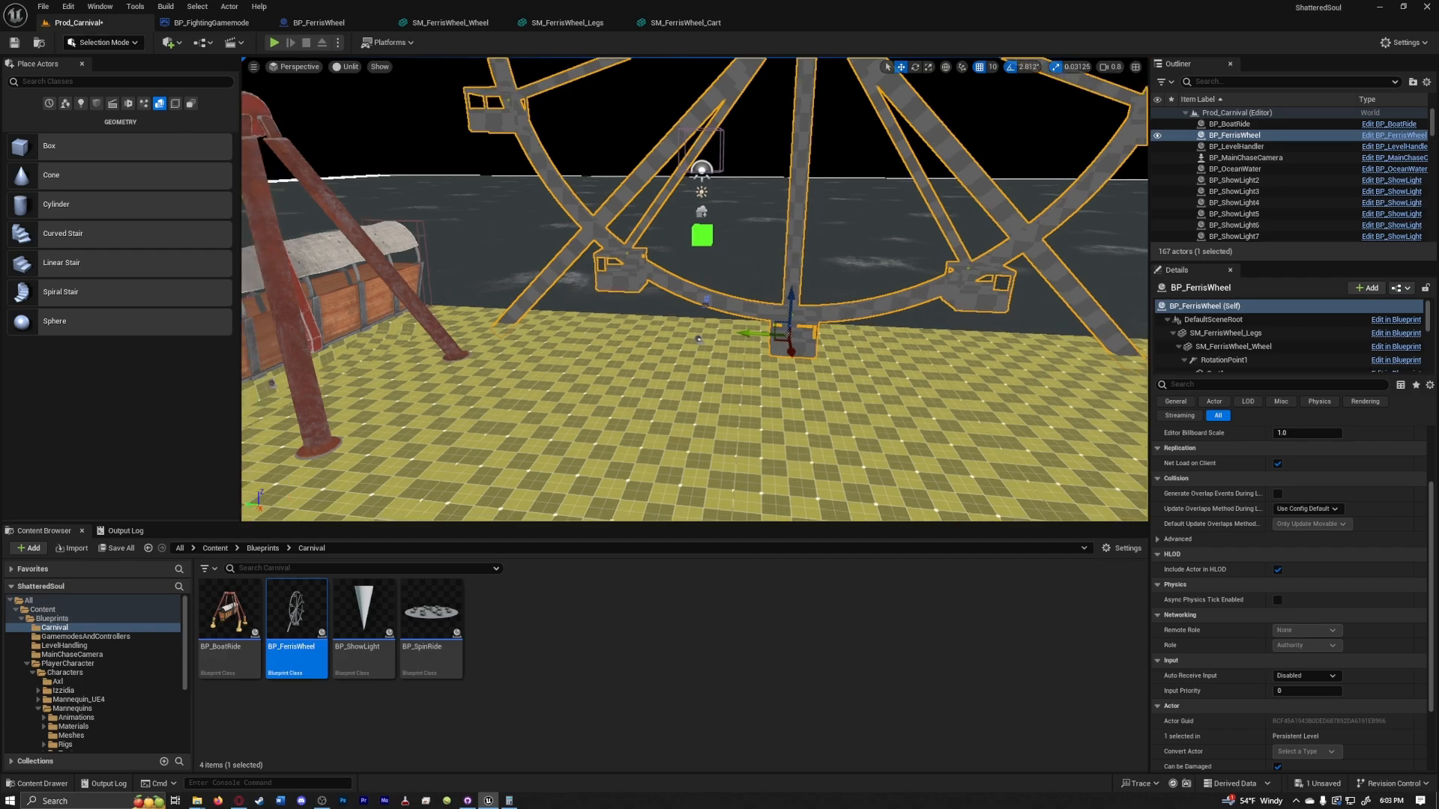
right_click_drag(694, 288, 652, 289)
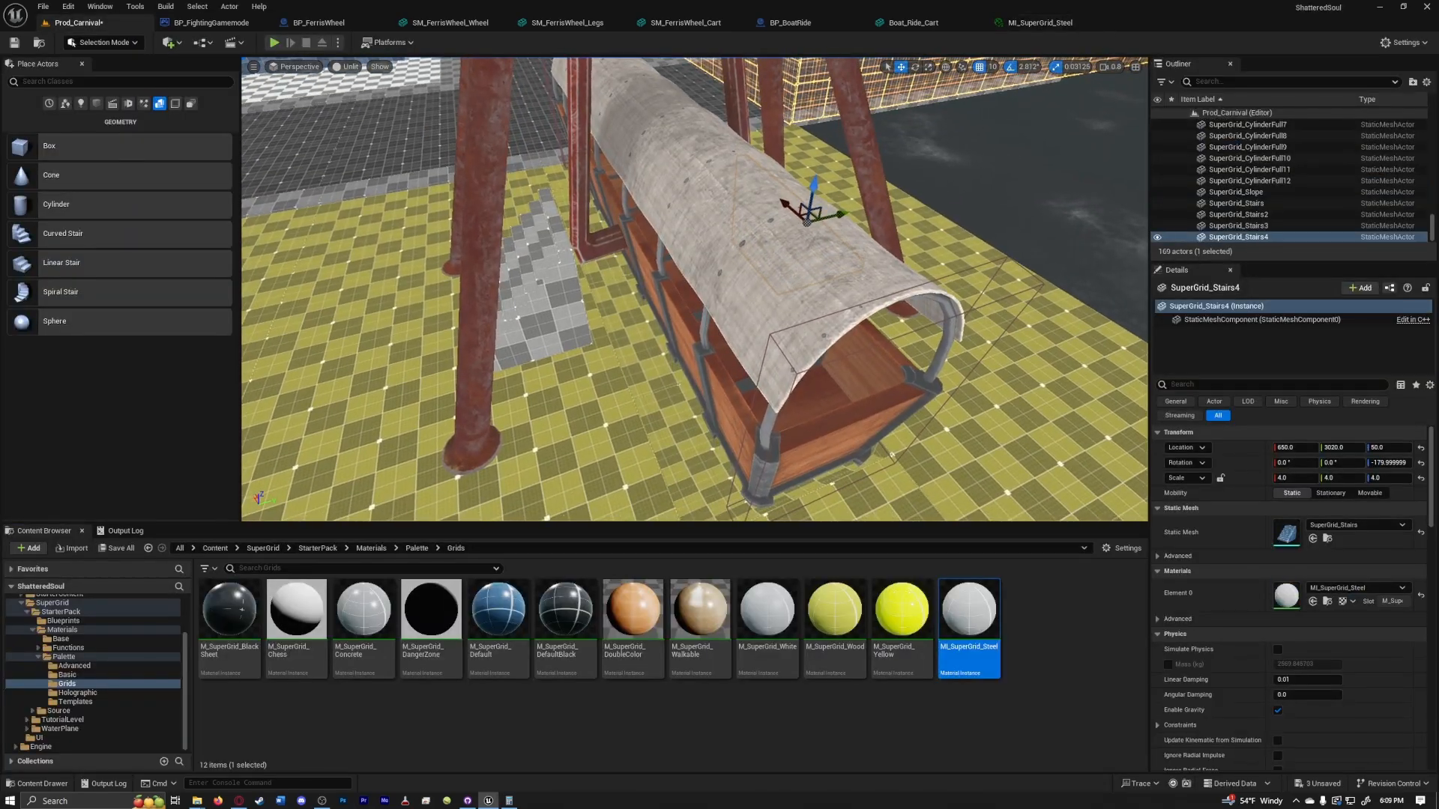
right_click_drag(694, 288, 795, 290)
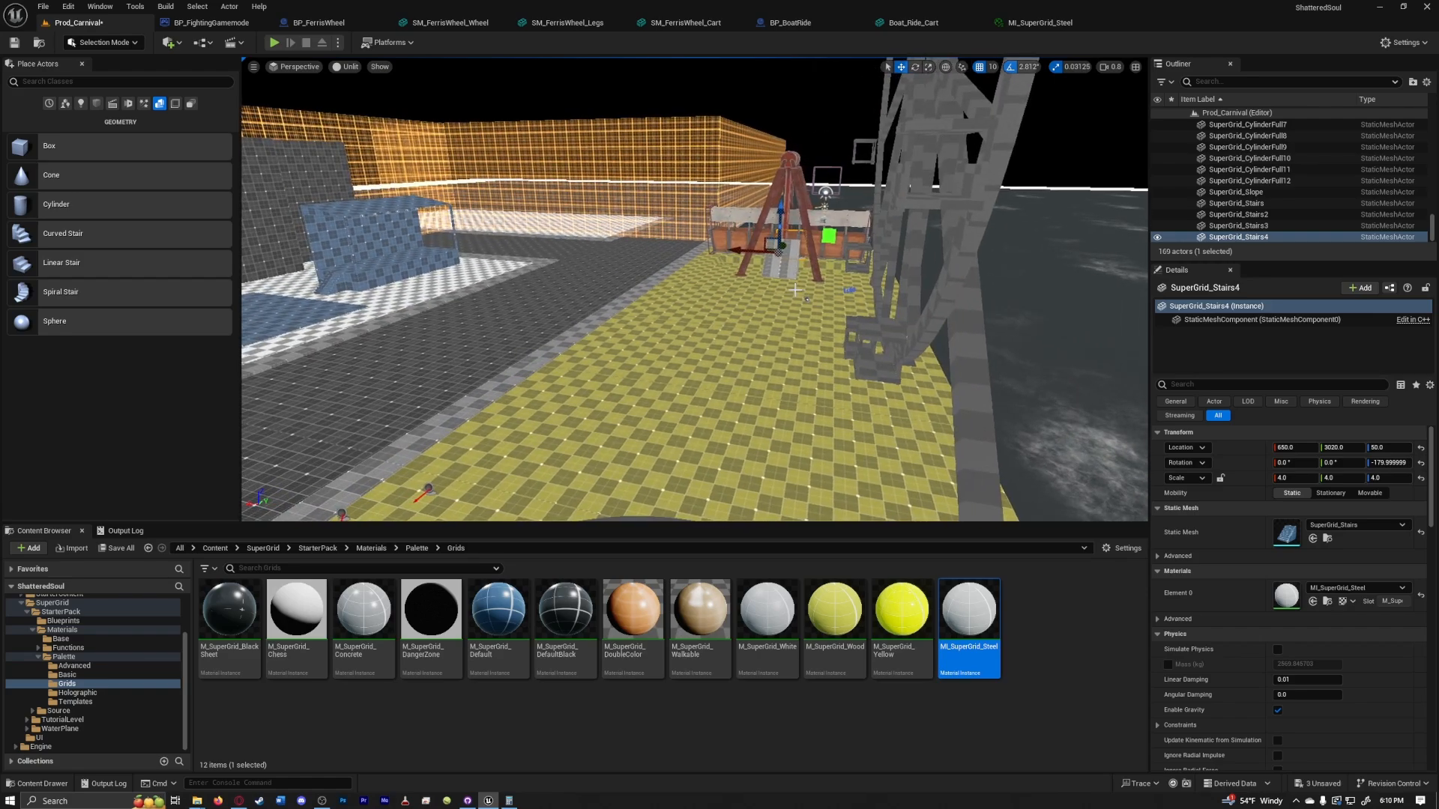